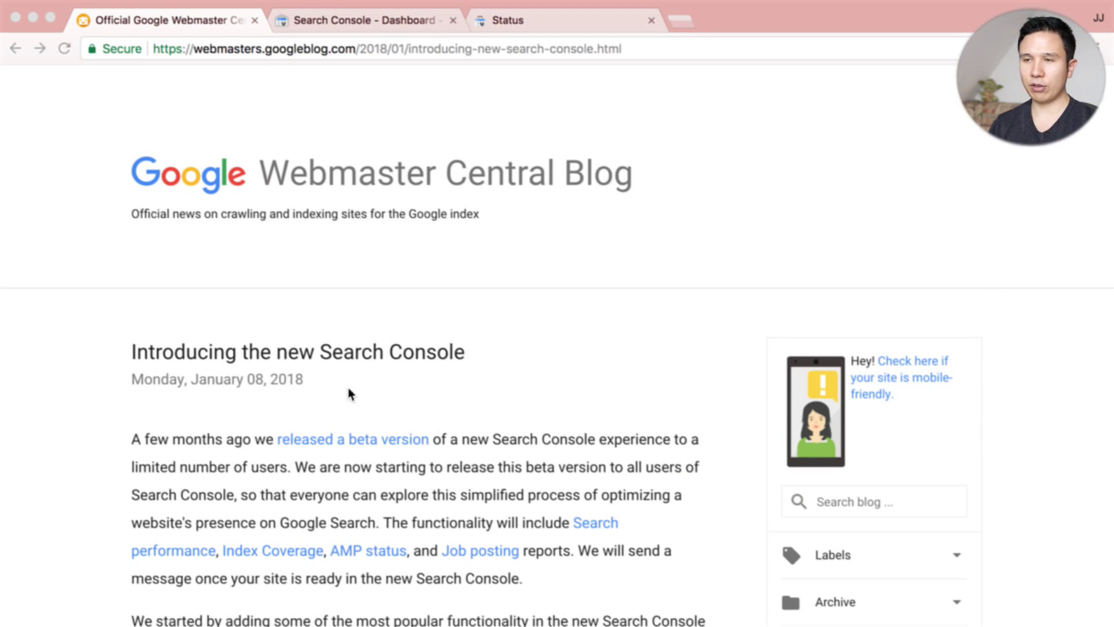
Step: Skim the blog post, then switch to the classic Search Console dashboard for measureschool.com
scroll(375, 387, down, 5)
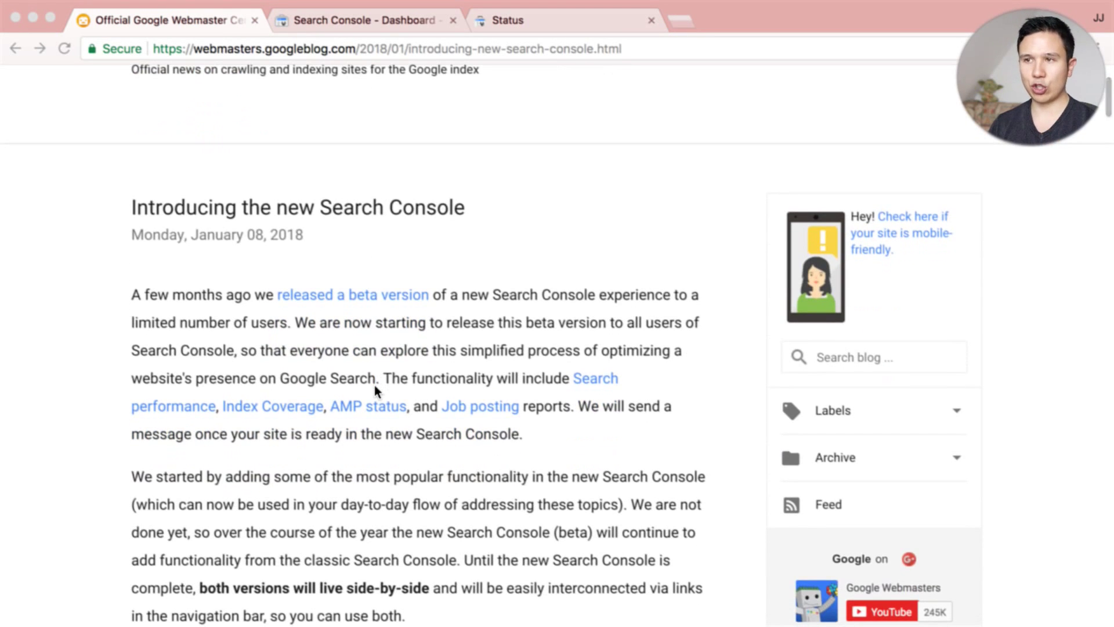
scroll(374, 385, down, 4)
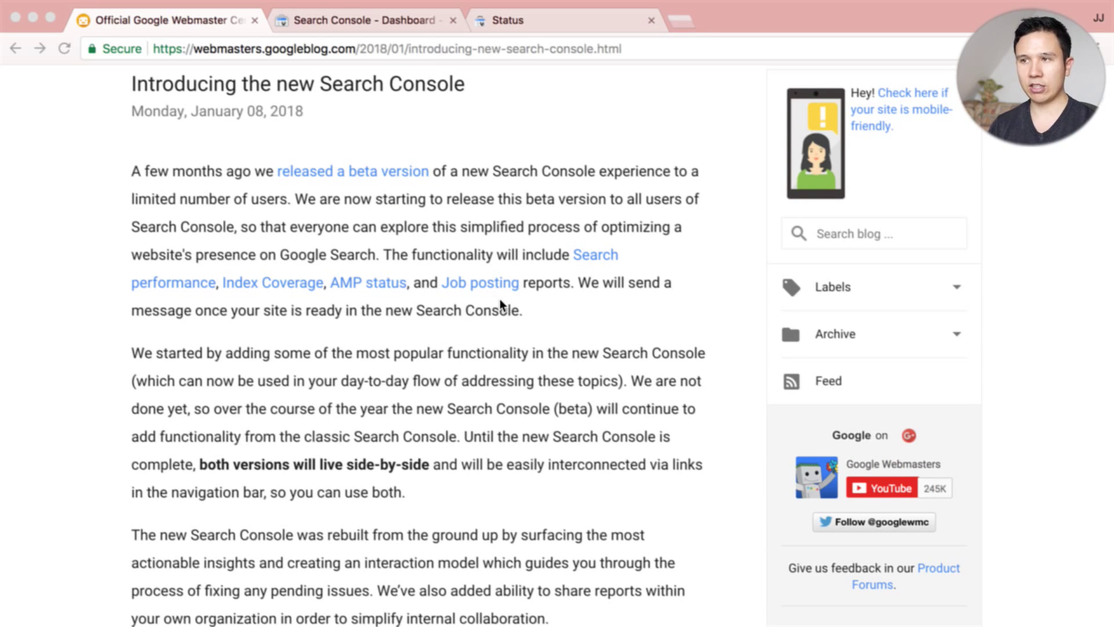
scroll(447, 380, down, 20)
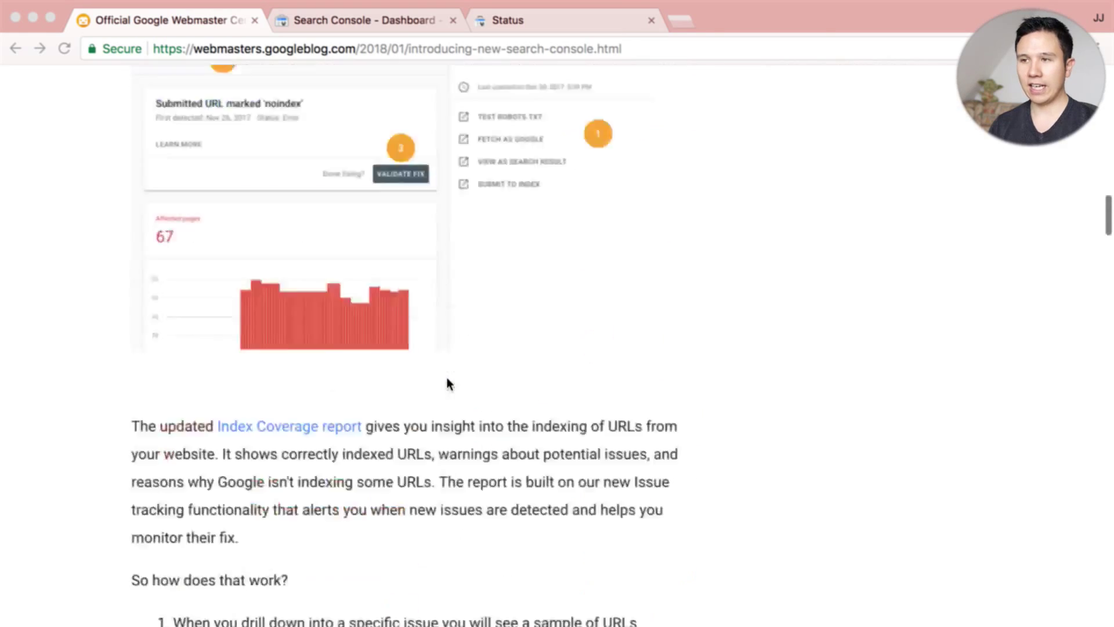
scroll(447, 380, up, 20)
scroll(447, 382, down, 1)
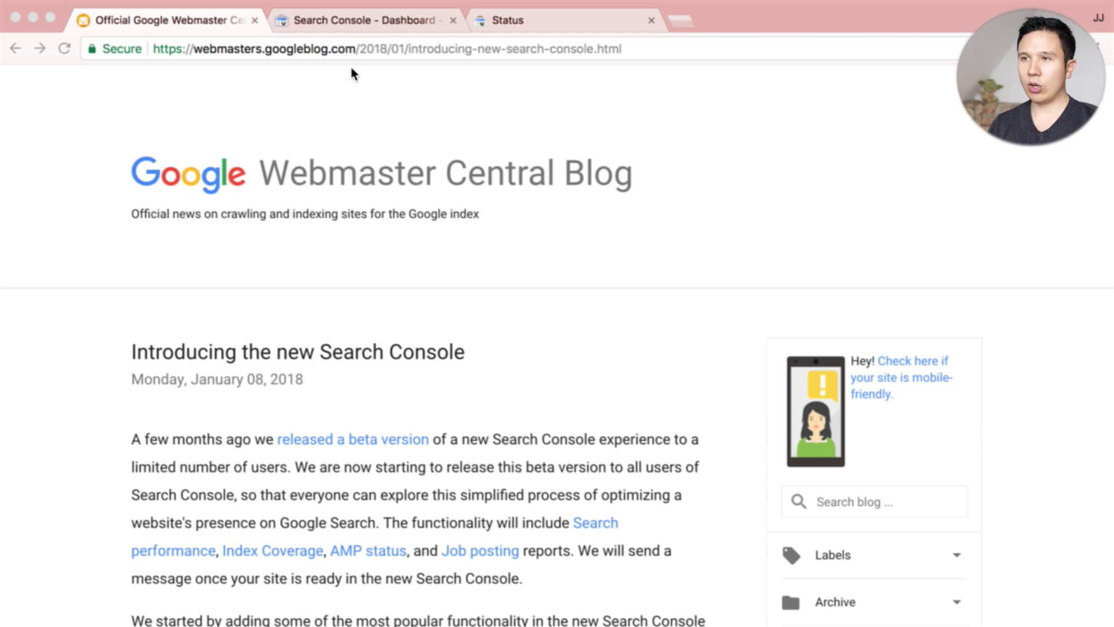
click(384, 10)
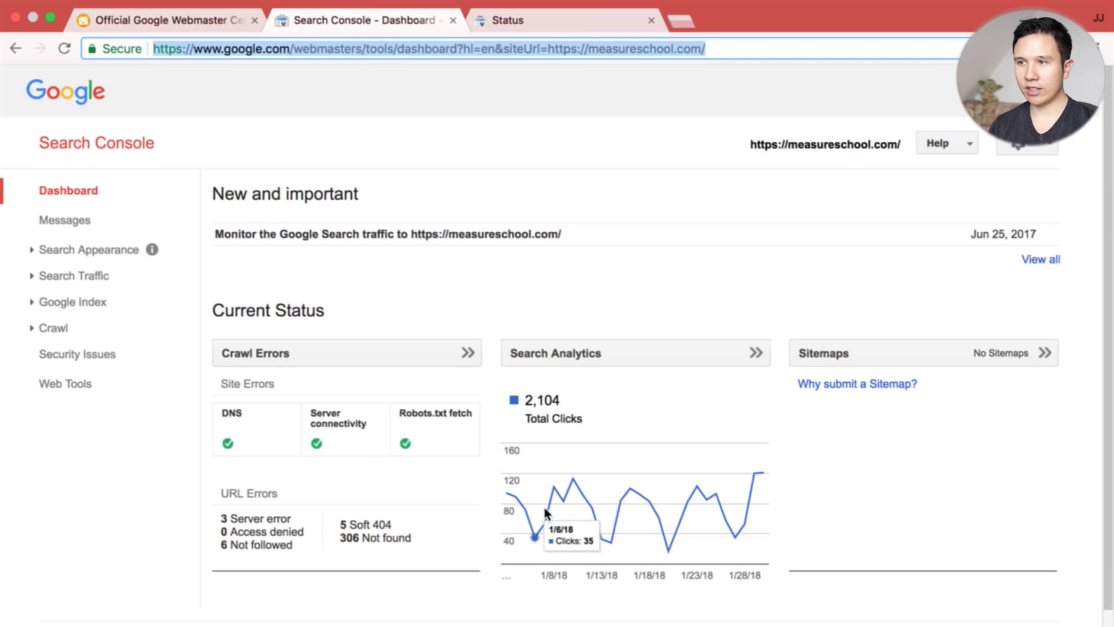
Step: Expand Search Appearance, Search Traffic and Google Index in the old sidebar, then switch to the beta Status page
click(32, 252)
click(37, 376)
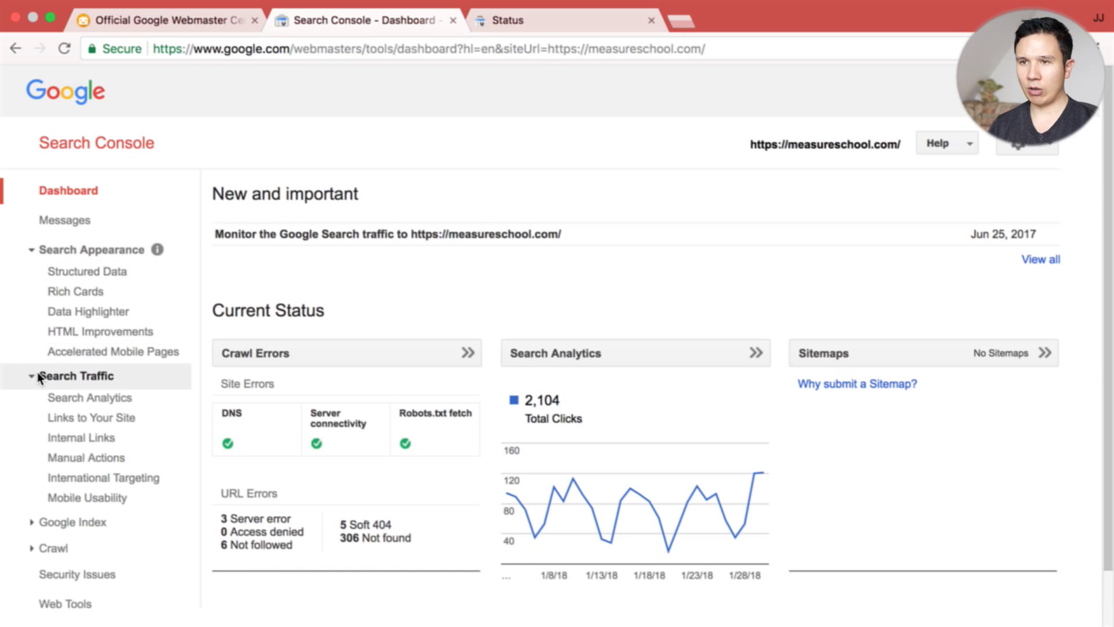
click(37, 521)
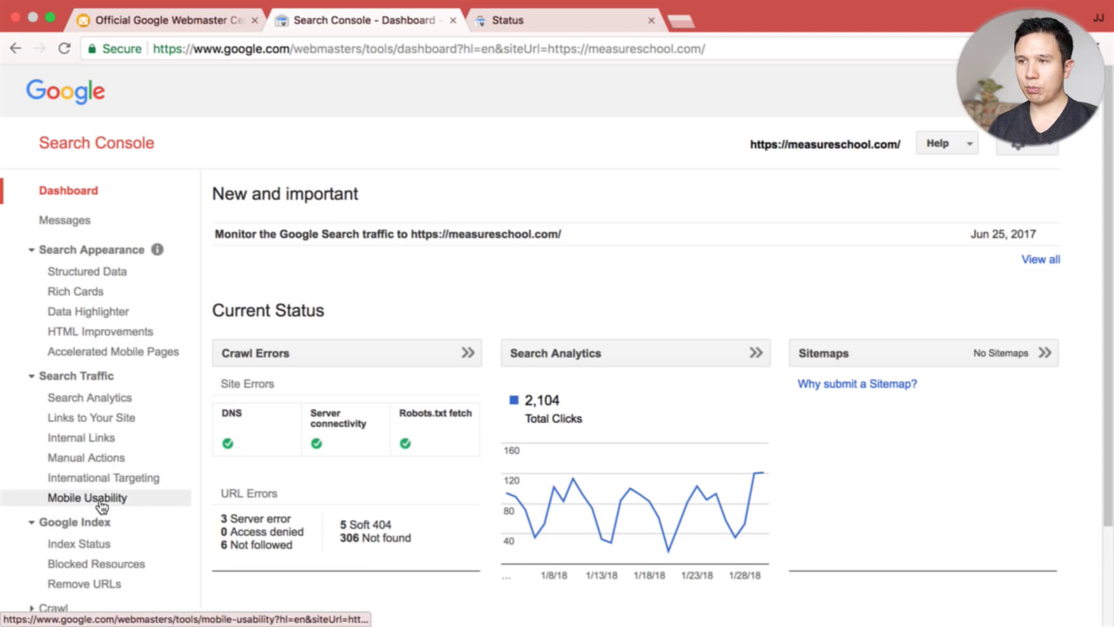
click(509, 26)
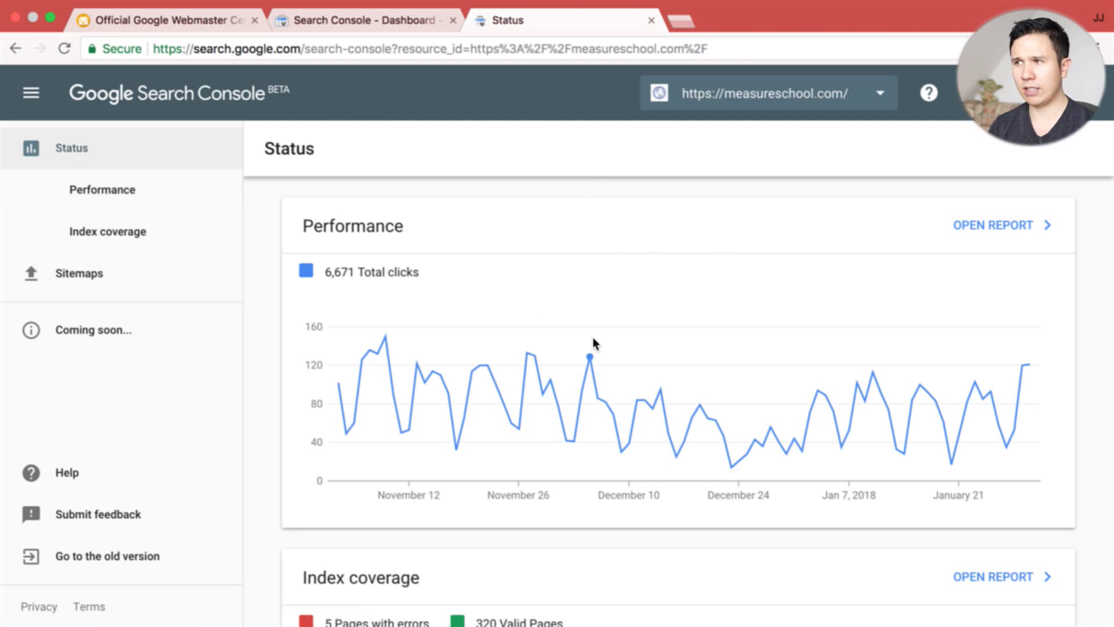
scroll(593, 342, down, 8)
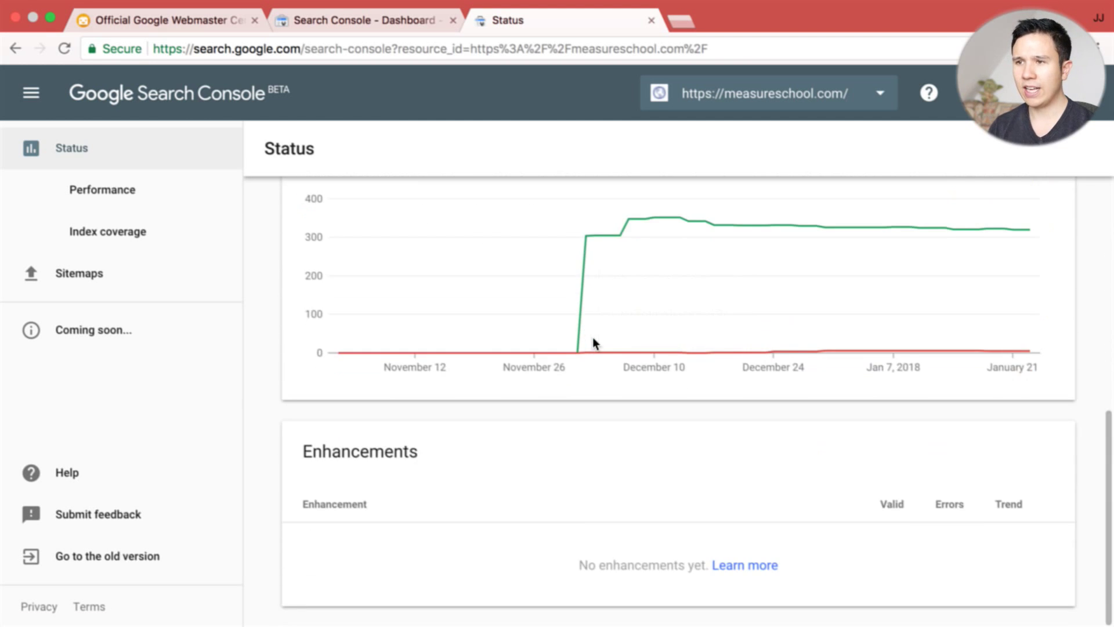
scroll(593, 336, up, 8)
scroll(562, 440, down, 5)
scroll(561, 440, down, 2)
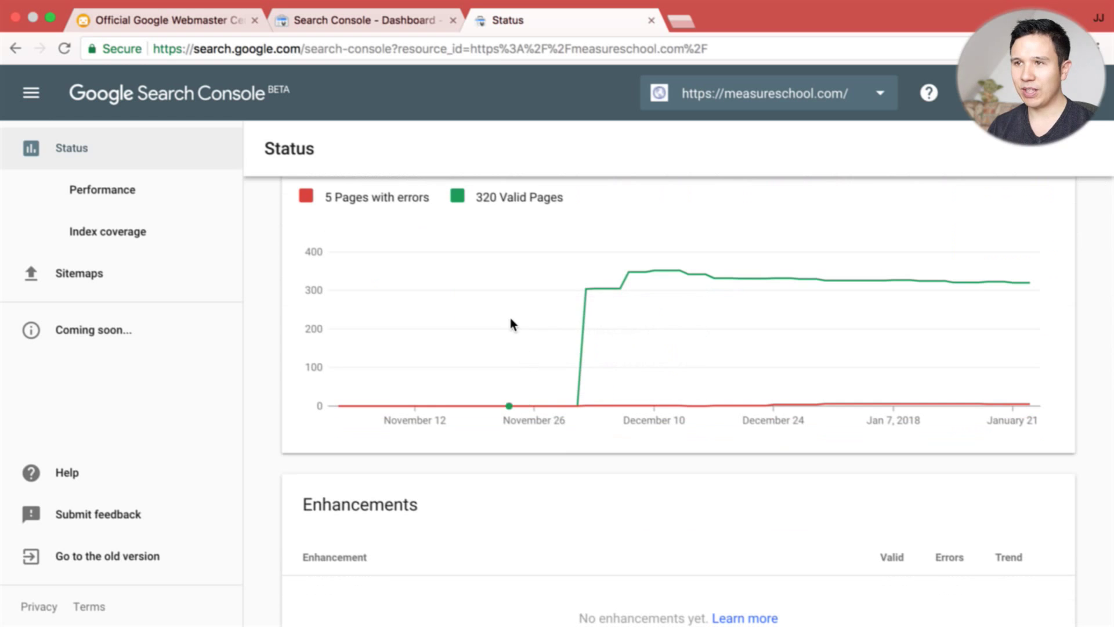
scroll(515, 542, down, 1)
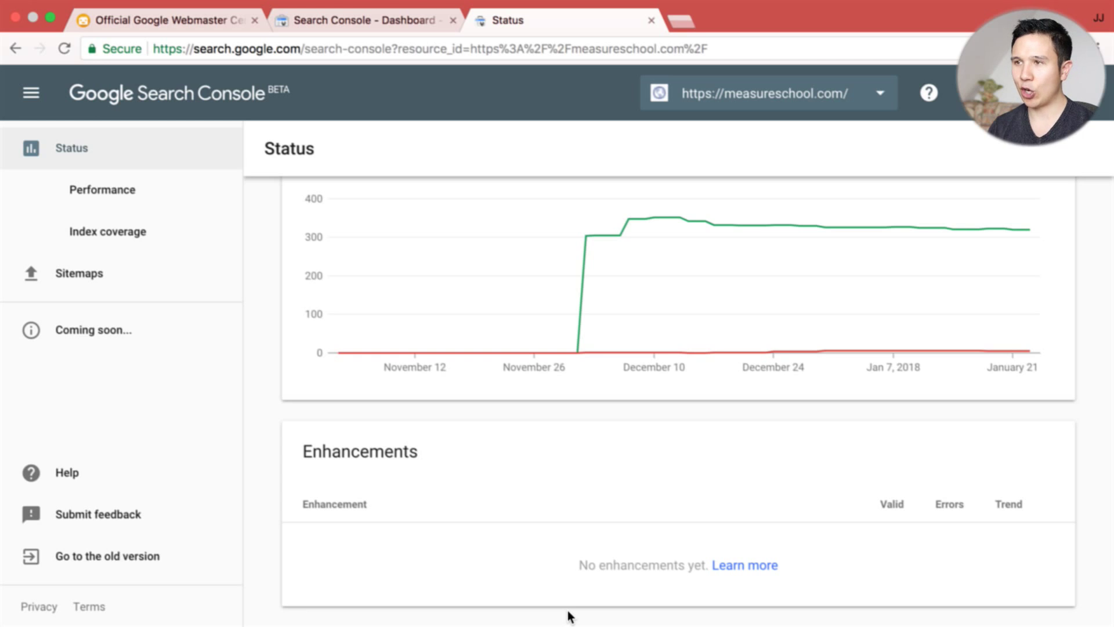
scroll(568, 615, up, 8)
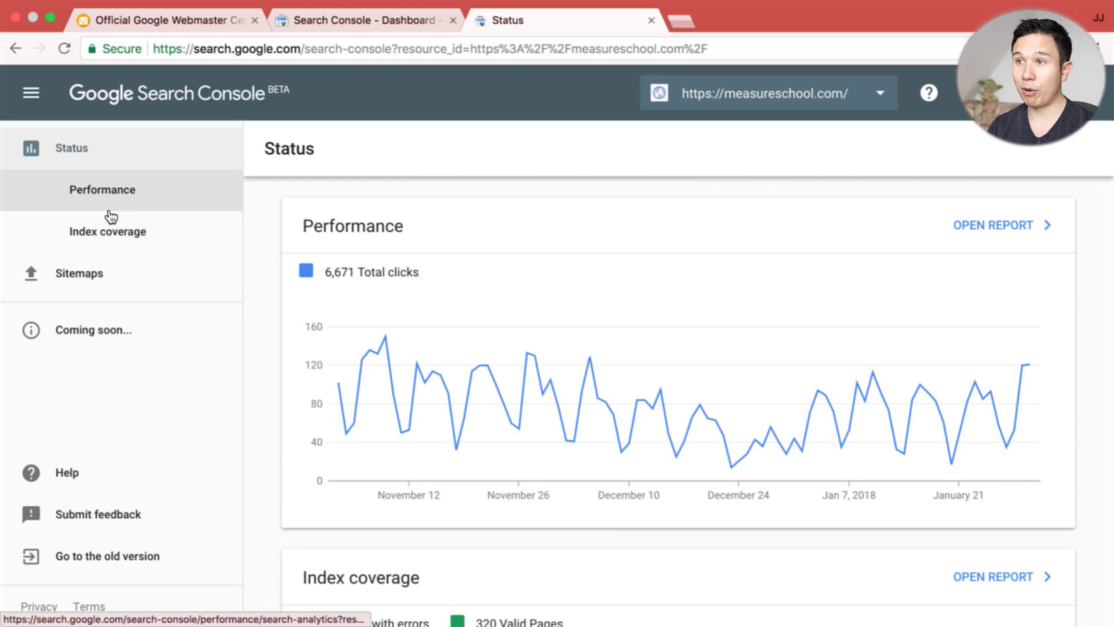
Step: Glance at the old dashboard, then open the new Performance report from the Status page
click(398, 21)
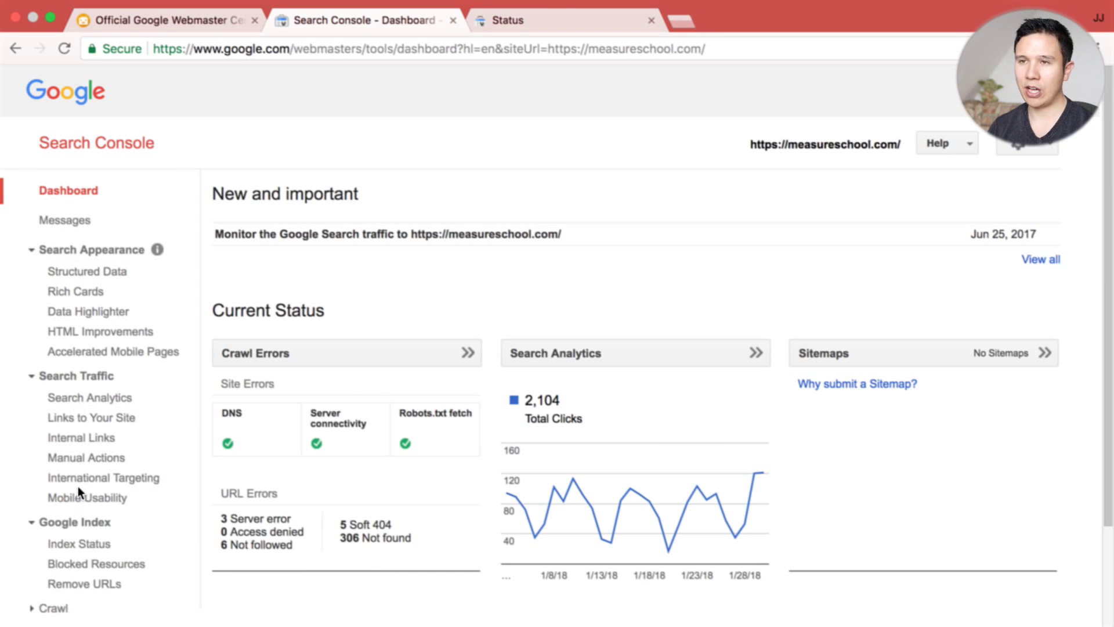
click(575, 7)
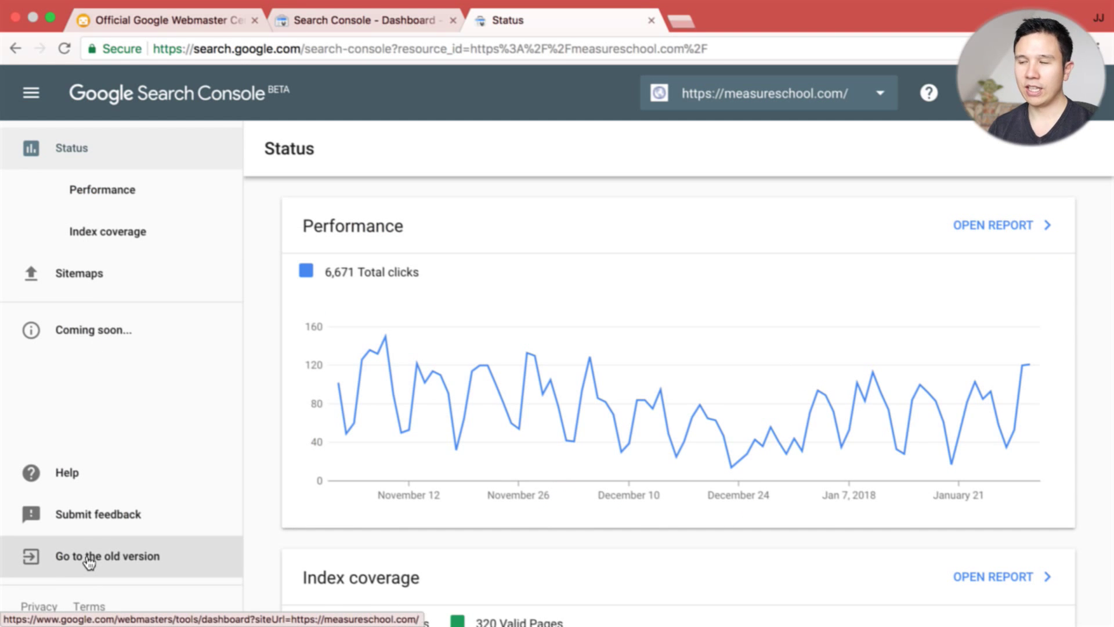
mouse_move(597, 355)
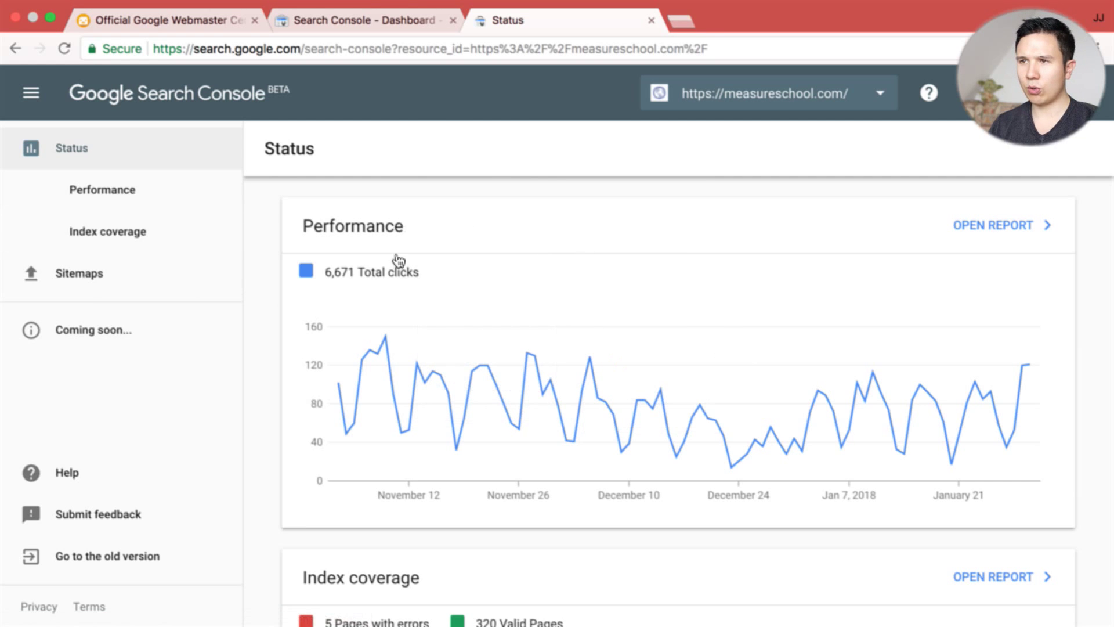
click(142, 194)
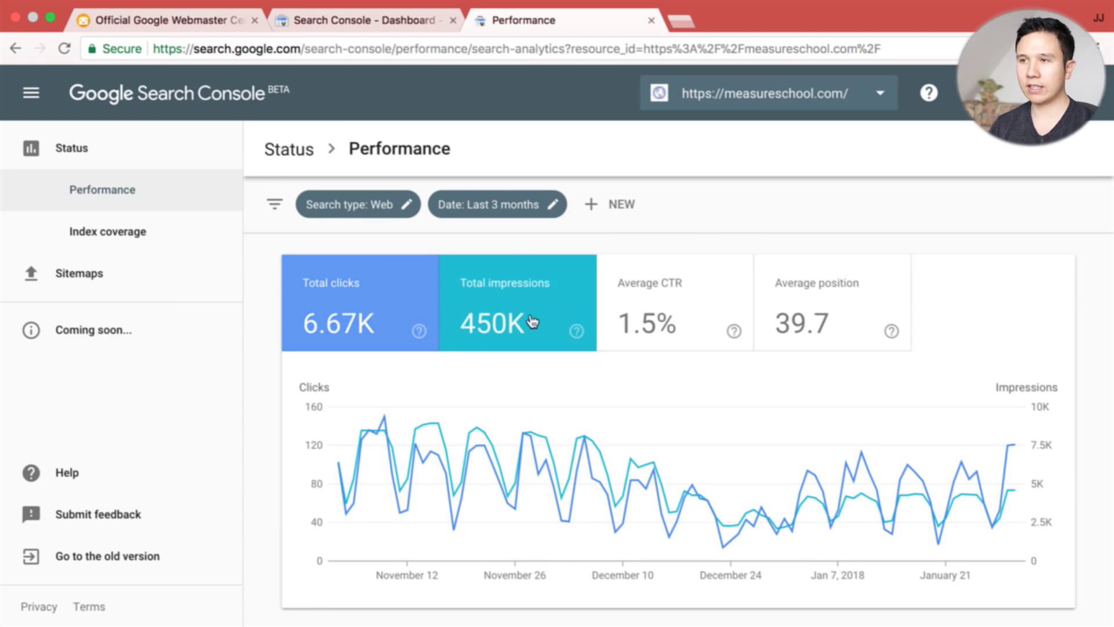
Step: Toggle impressions, average CTR, average position and total clicks until none remain on the chart
click(491, 322)
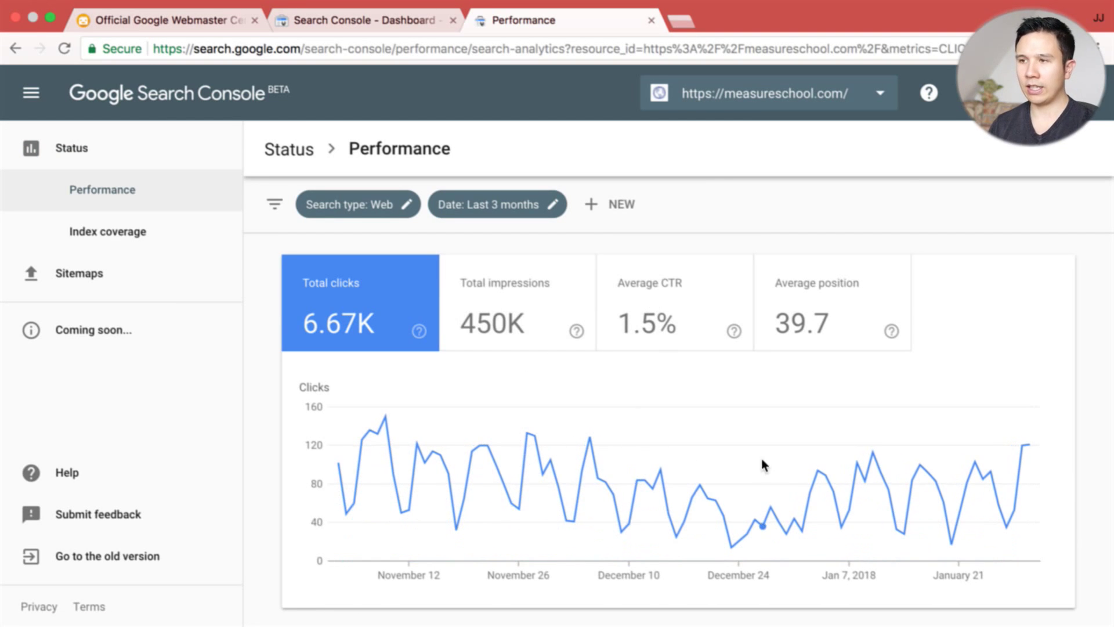
mouse_move(777, 482)
scroll(775, 483, down, 1)
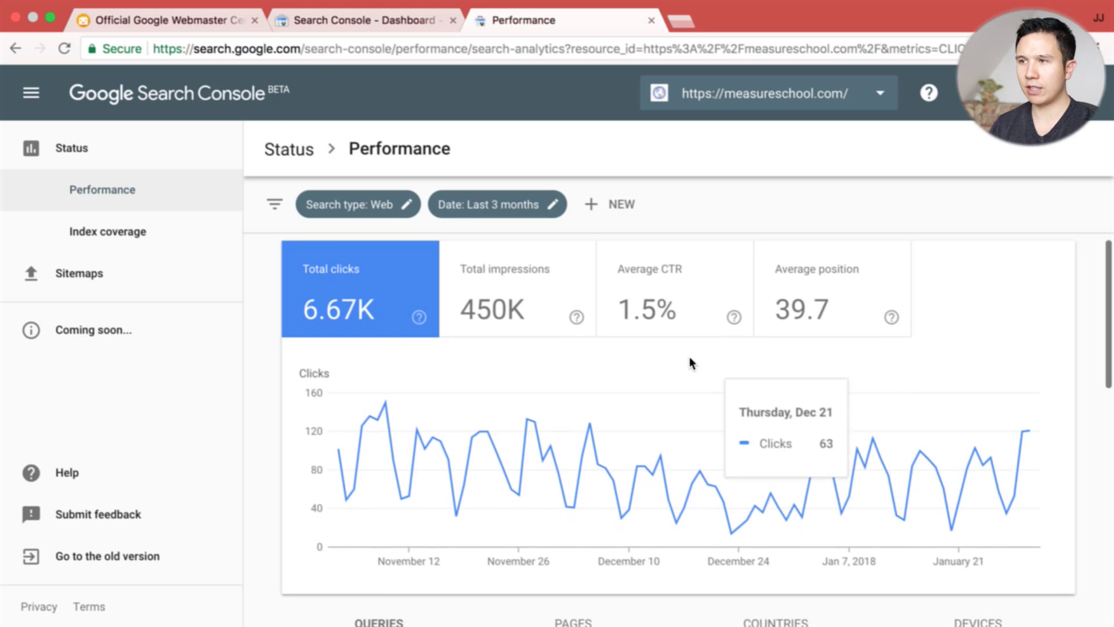
click(667, 318)
mouse_move(883, 322)
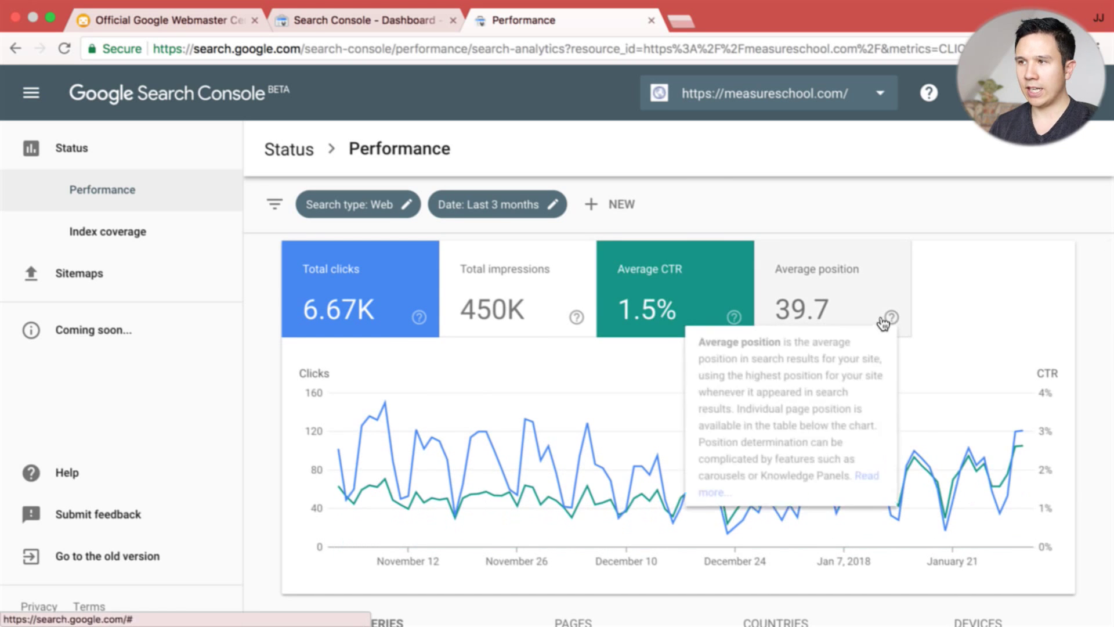
click(830, 317)
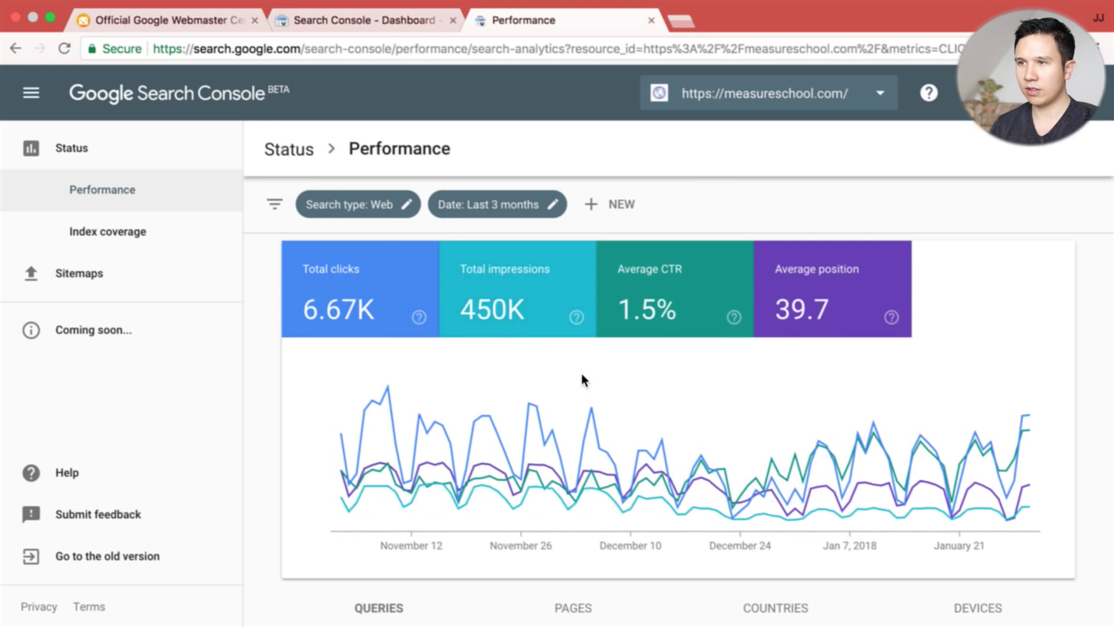
click(728, 316)
click(840, 316)
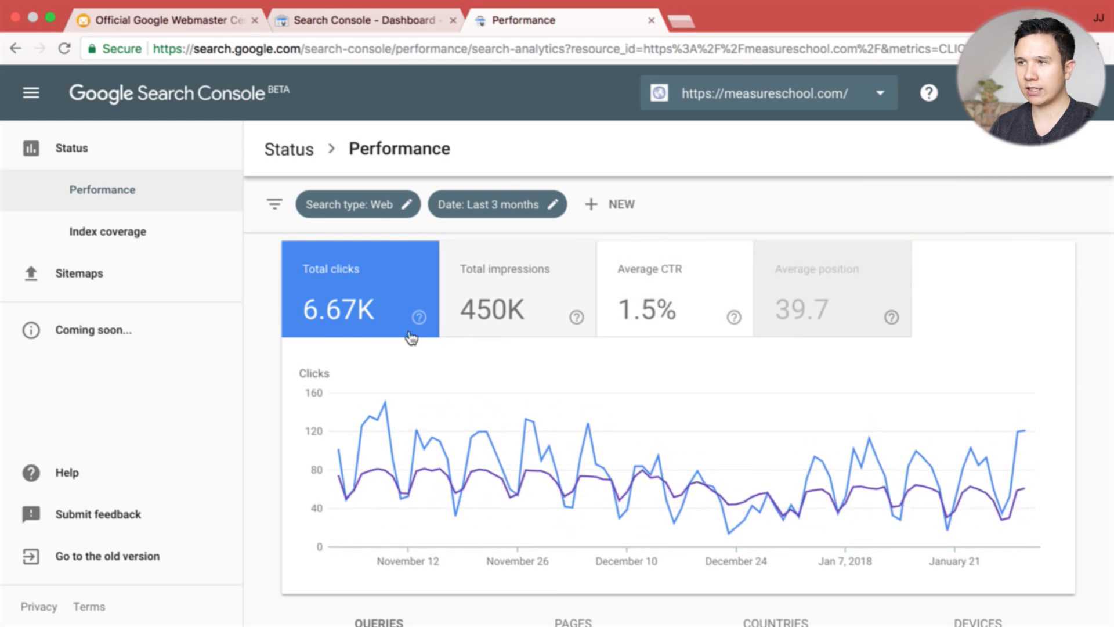
click(331, 331)
Step: View the old Search Analytics report (2,104 clicks, 28 days), then return to Performance
click(354, 23)
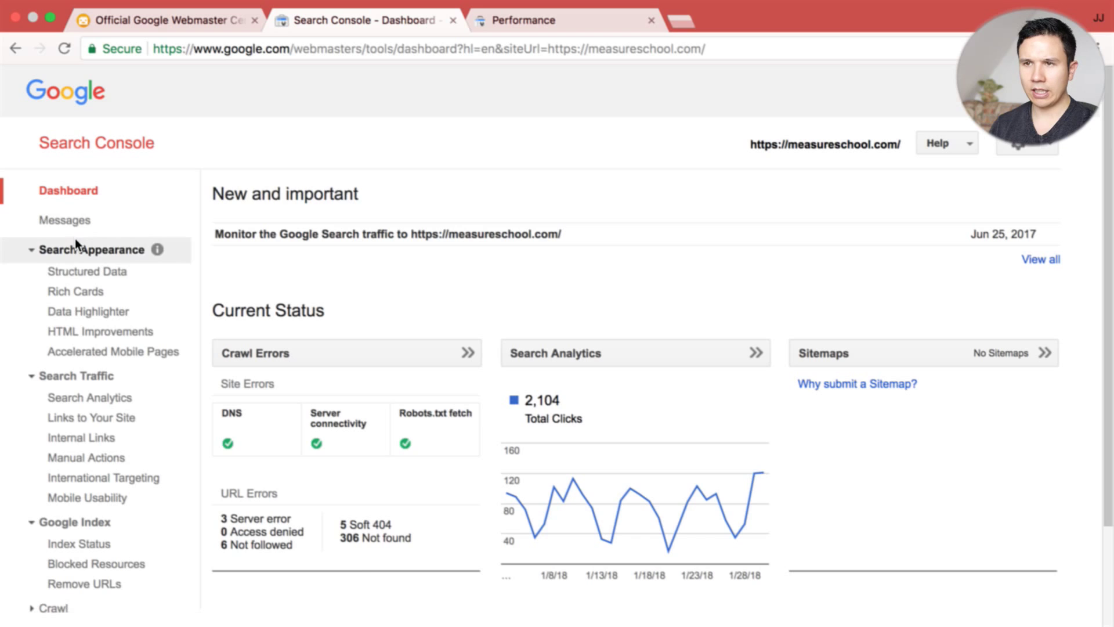
click(81, 400)
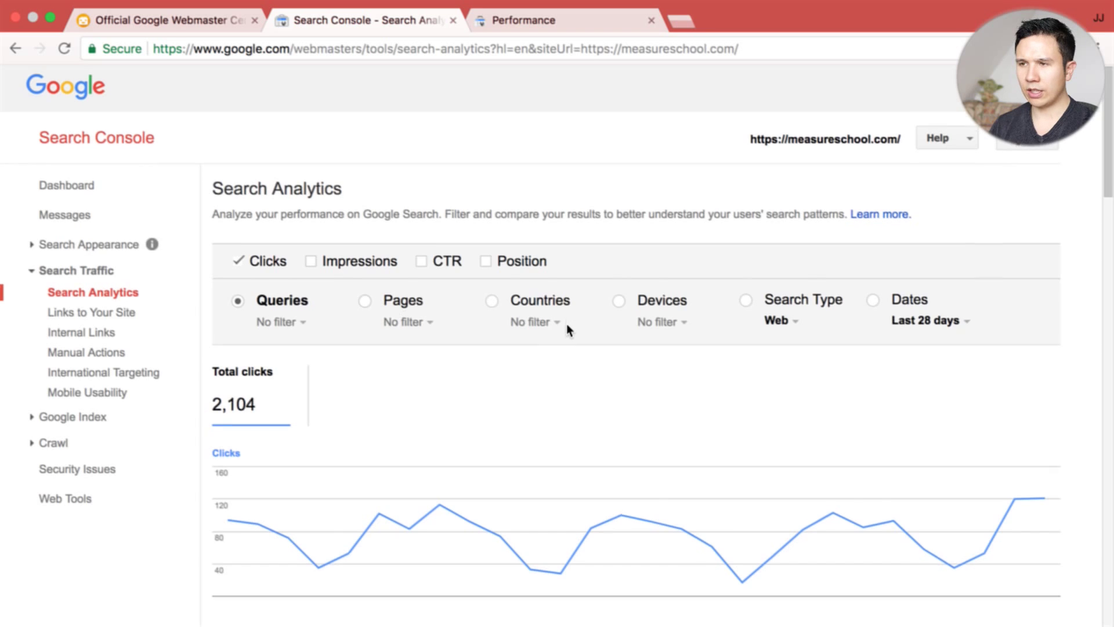
scroll(566, 323, down, 8)
scroll(567, 328, up, 4)
scroll(567, 325, up, 2)
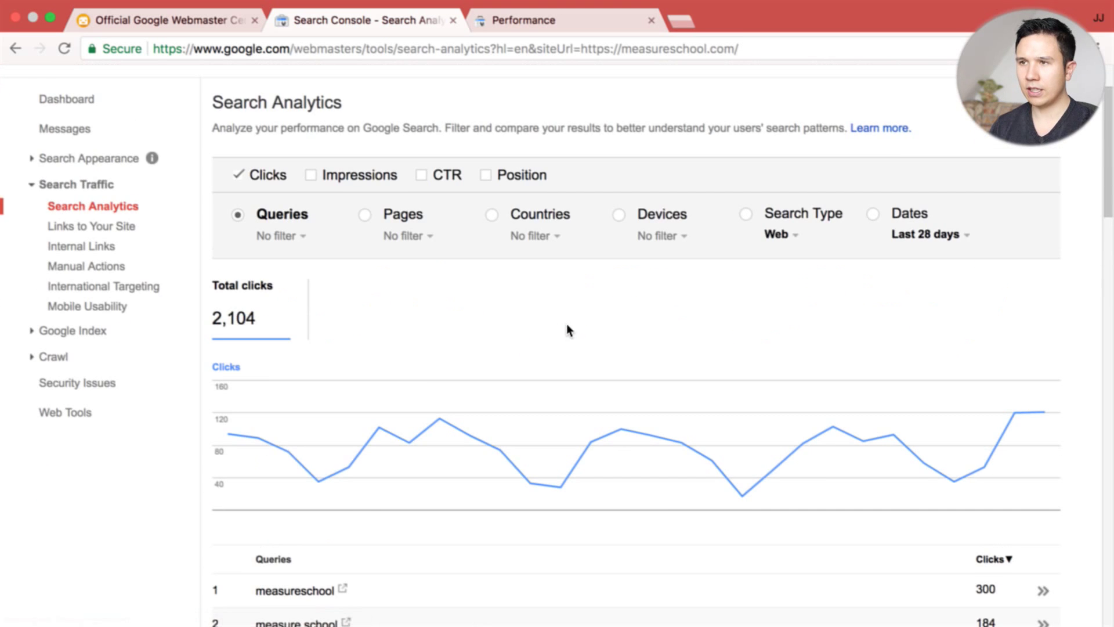
scroll(380, 429, down, 2)
click(504, 26)
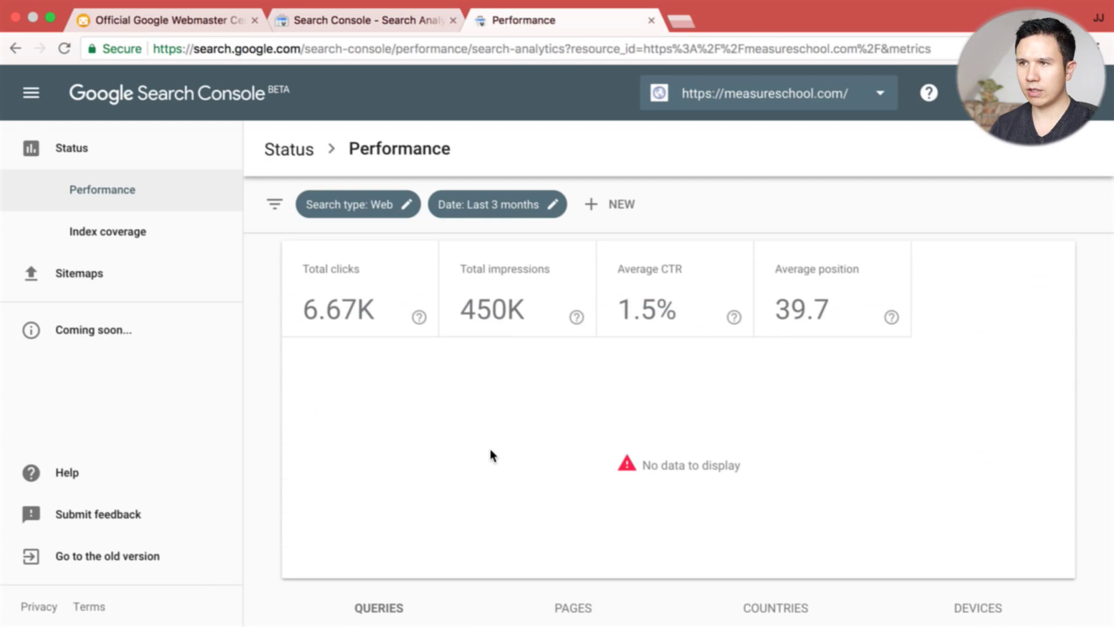
Step: Show total clicks on the Performance chart again
scroll(490, 448, down, 10)
scroll(489, 448, up, 10)
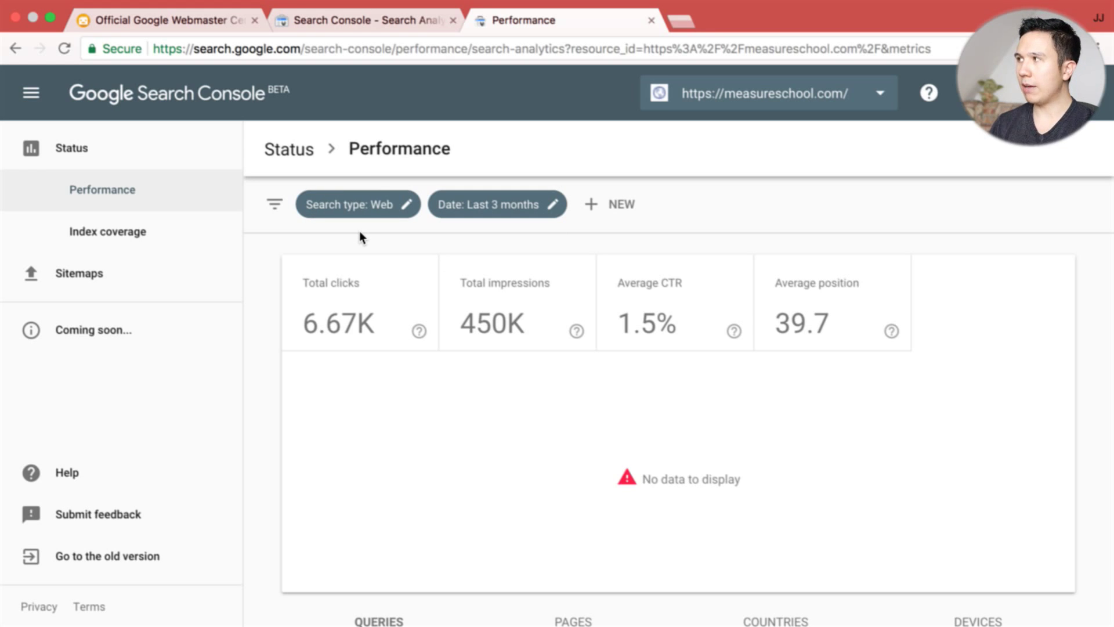
click(590, 202)
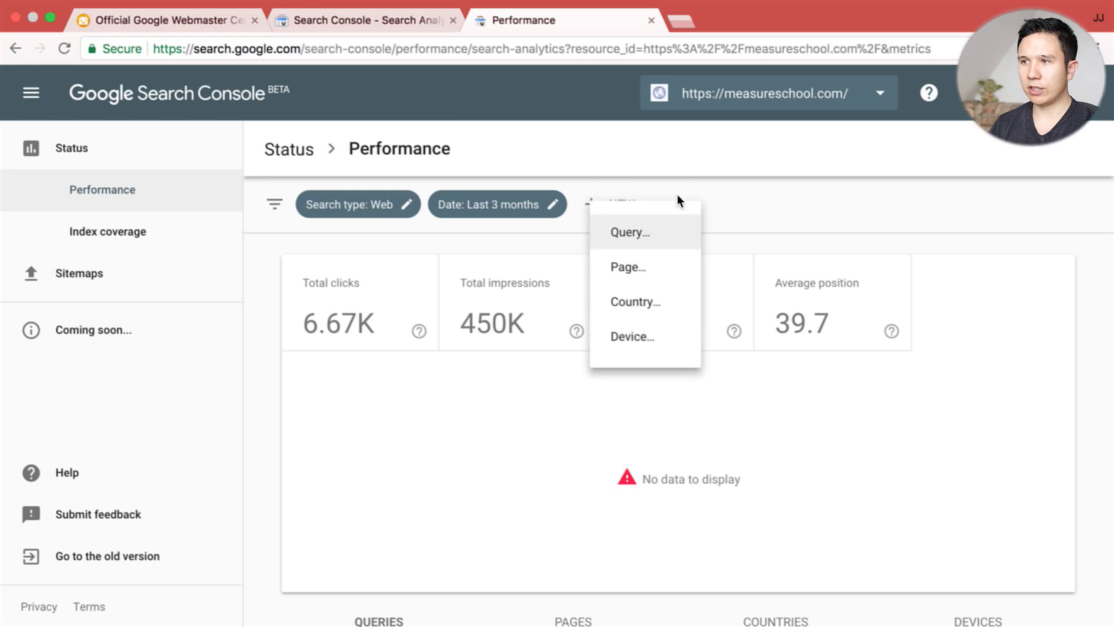
click(424, 324)
click(338, 327)
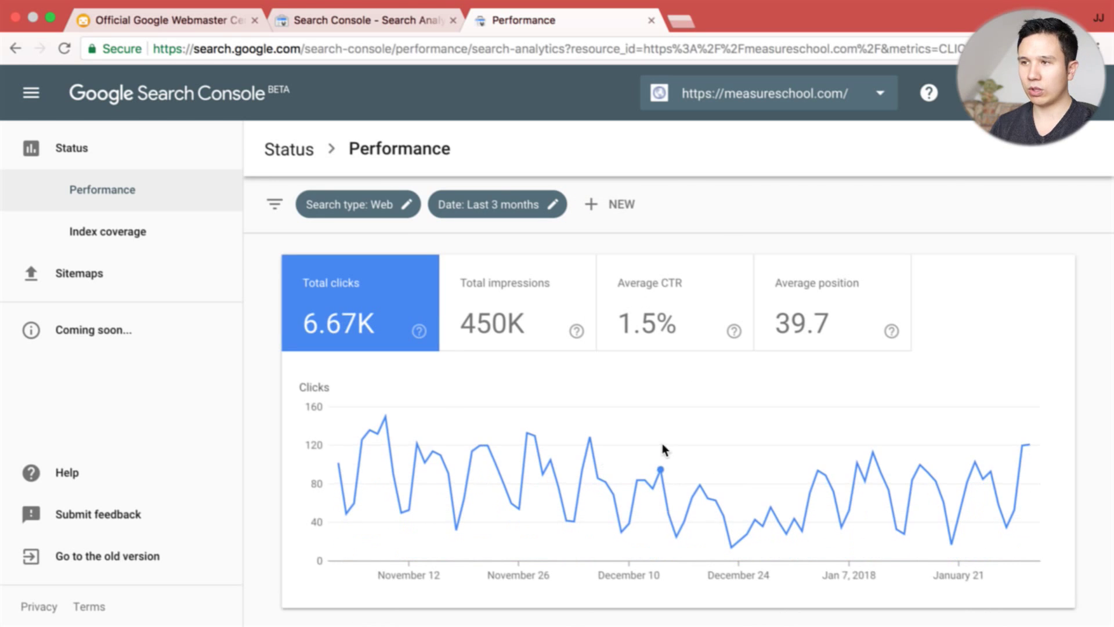
Step: Filter the Performance report by country: United Kingdom
click(612, 204)
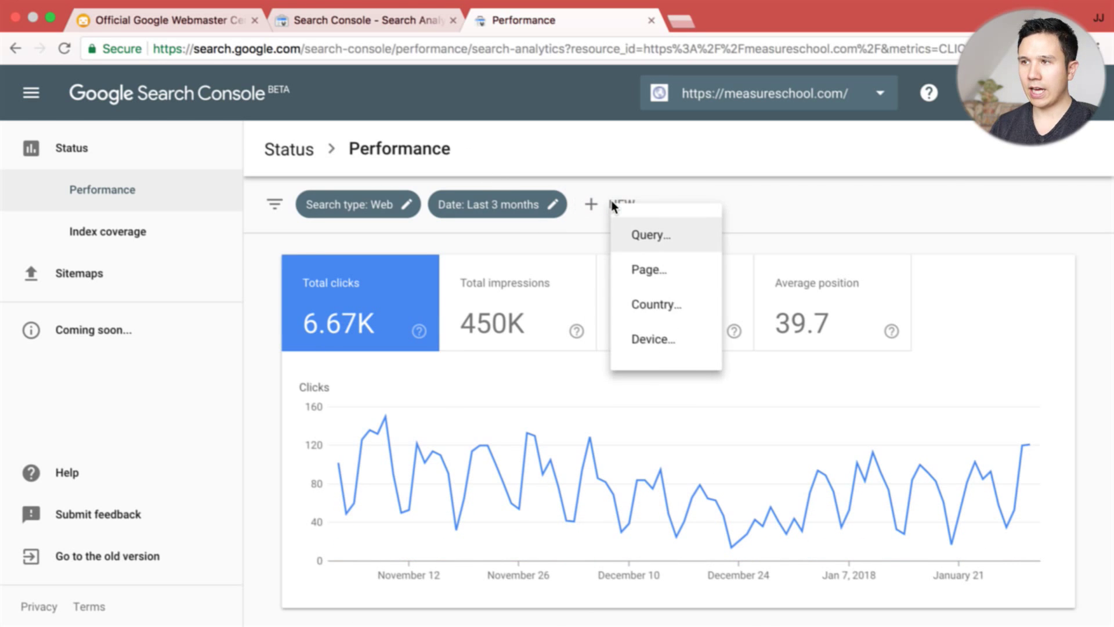
click(662, 313)
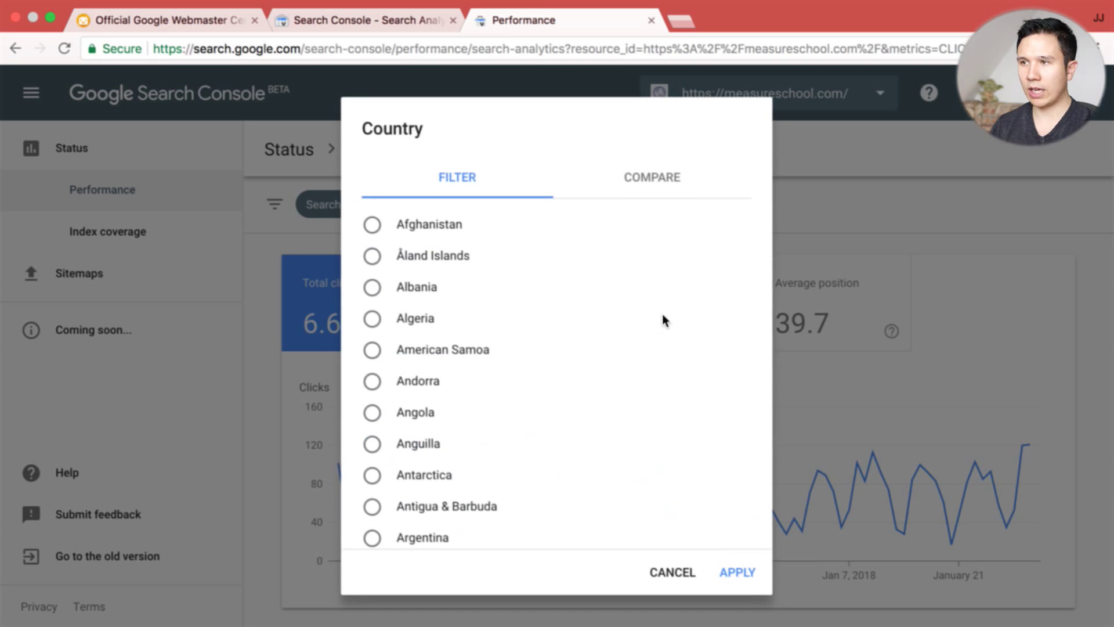
scroll(388, 412, down, 20)
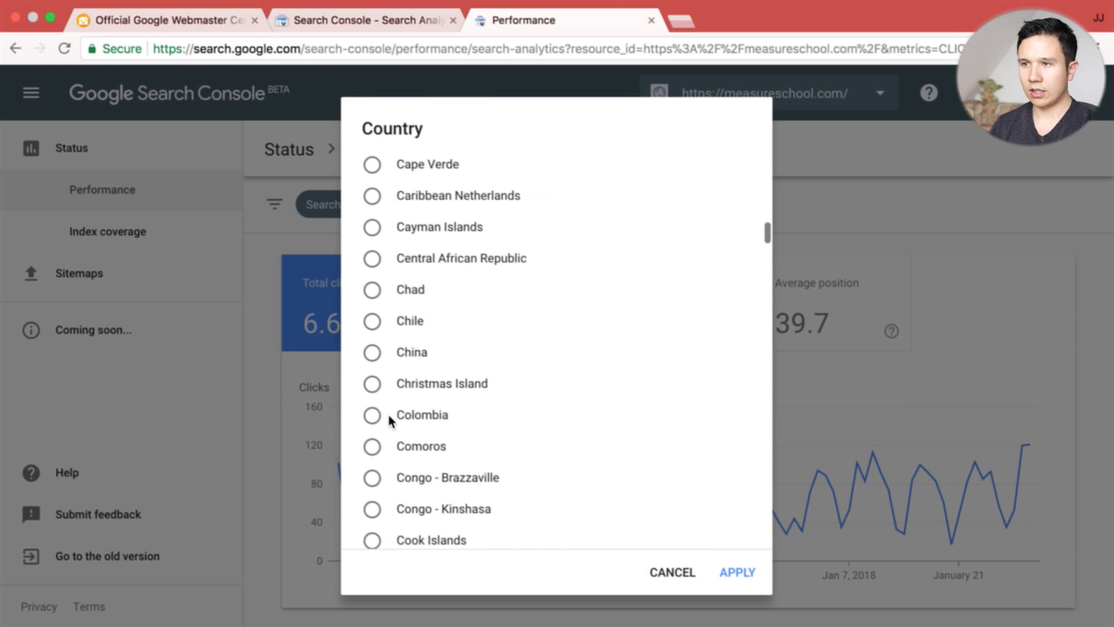
scroll(389, 417, down, 5)
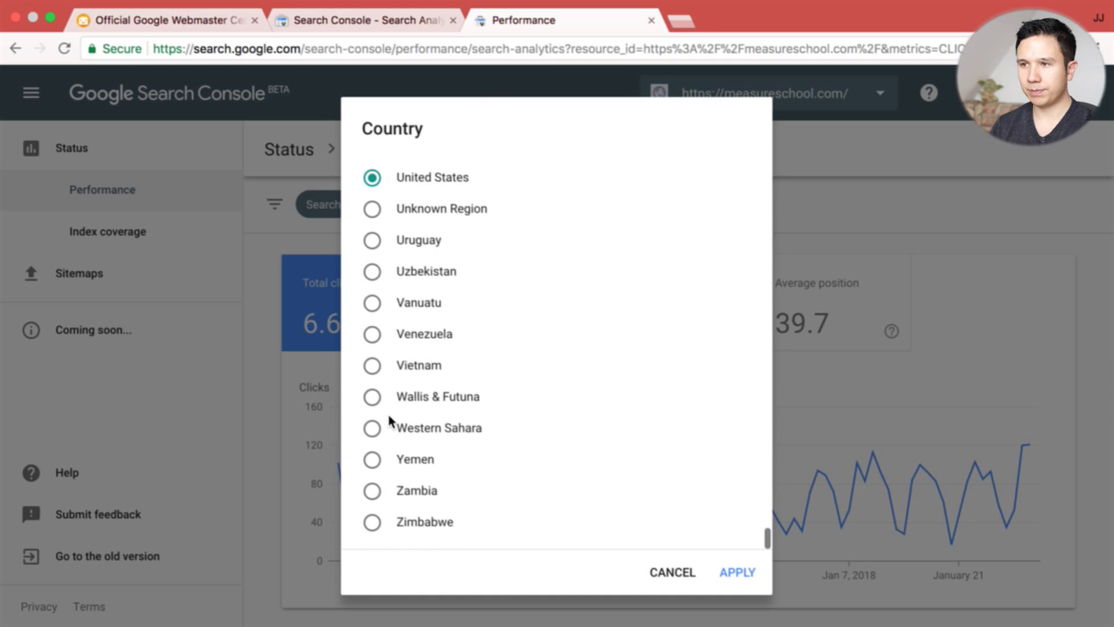
scroll(390, 419, up, 4)
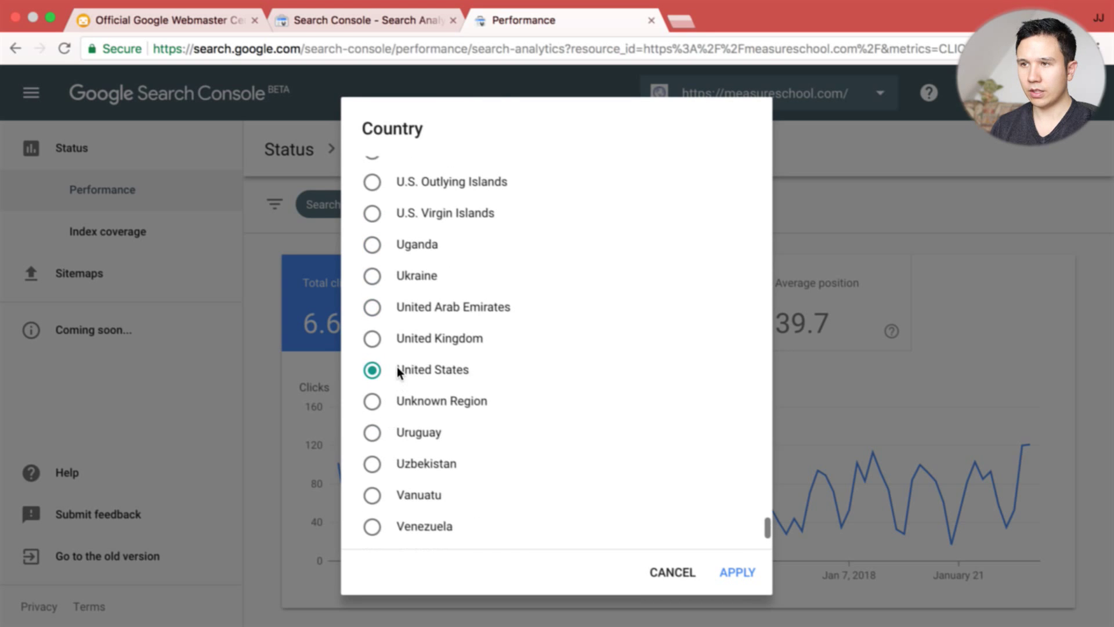
click(372, 341)
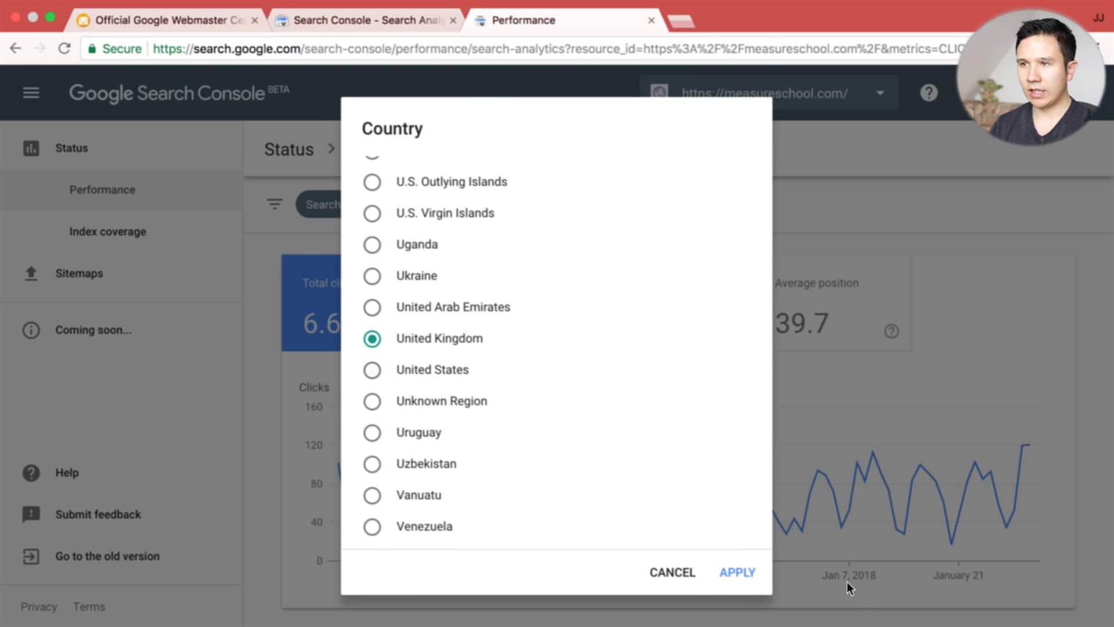
click(738, 570)
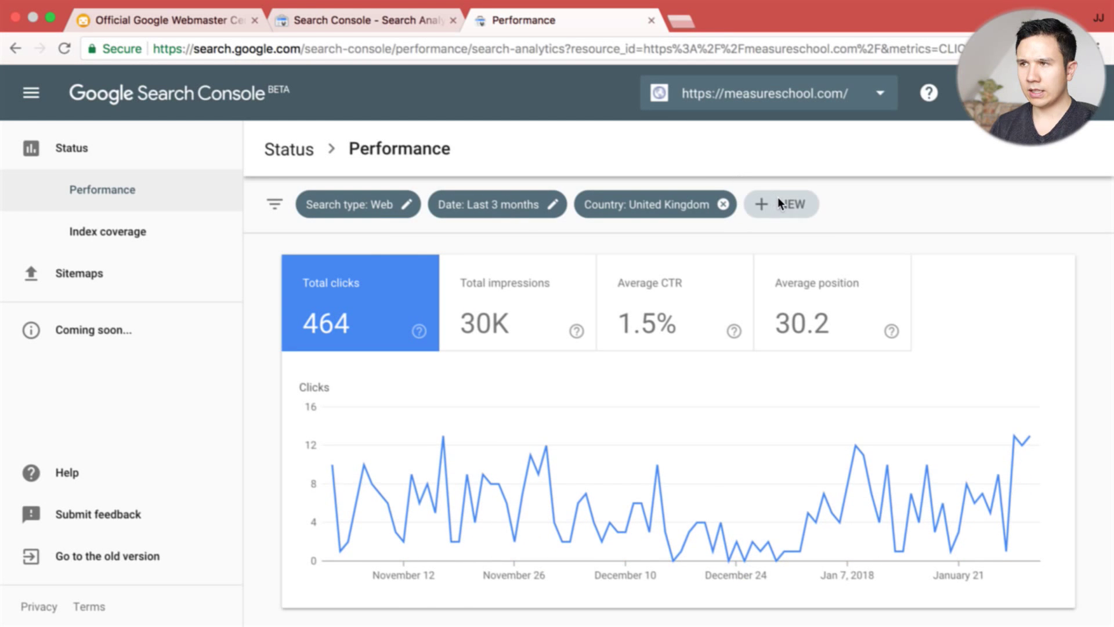
Step: Change the country filter to United States, giving 1.24K clicks and 122K impressions
click(778, 200)
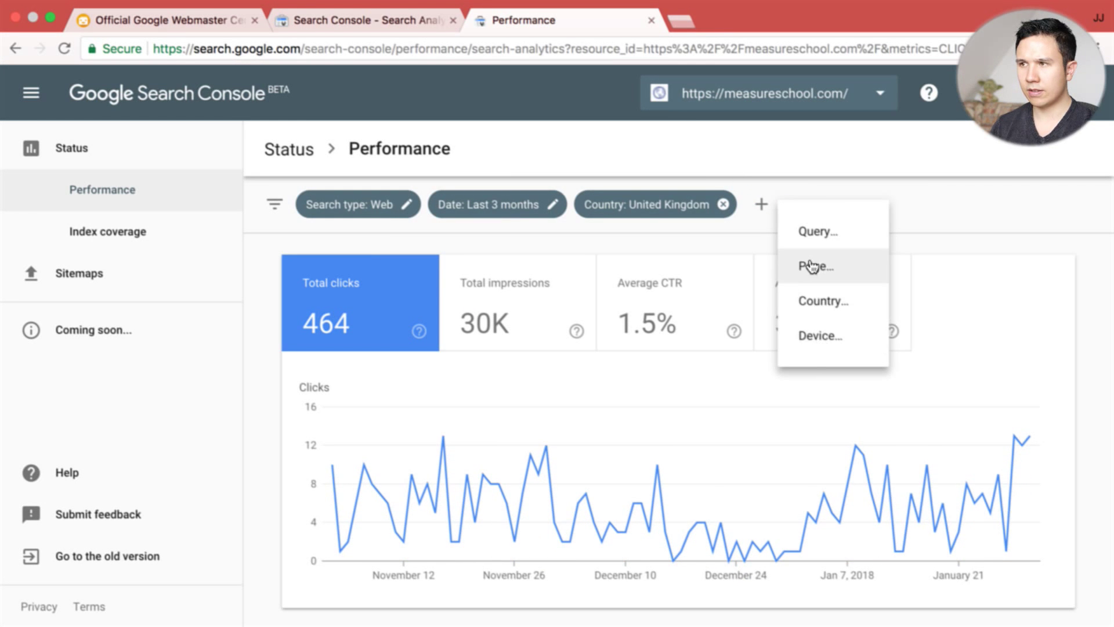
click(811, 302)
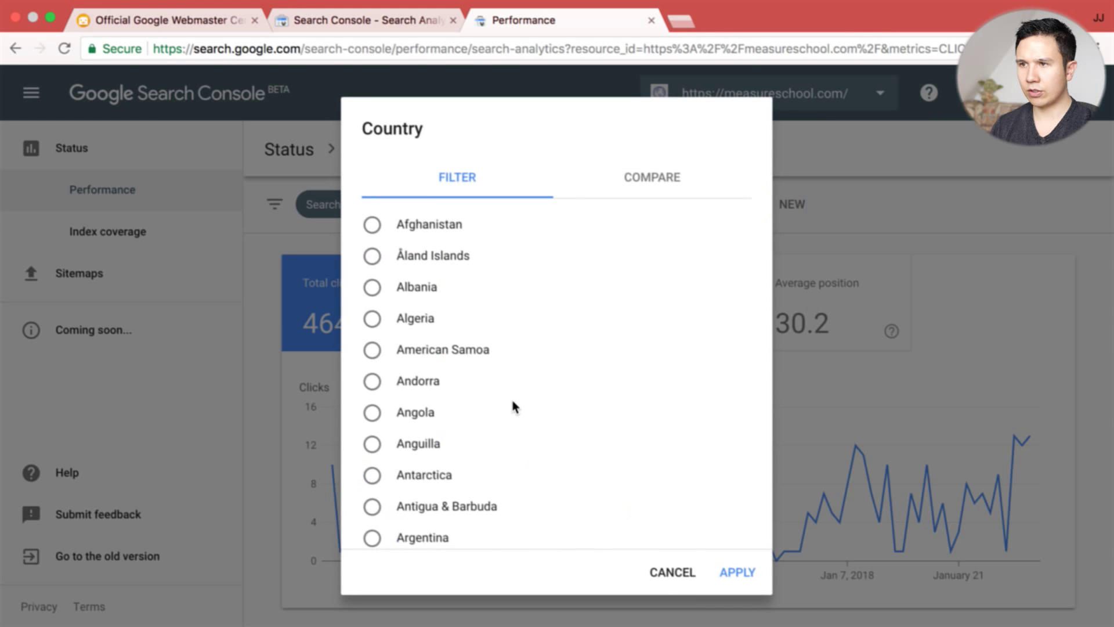
scroll(513, 406, down, 20)
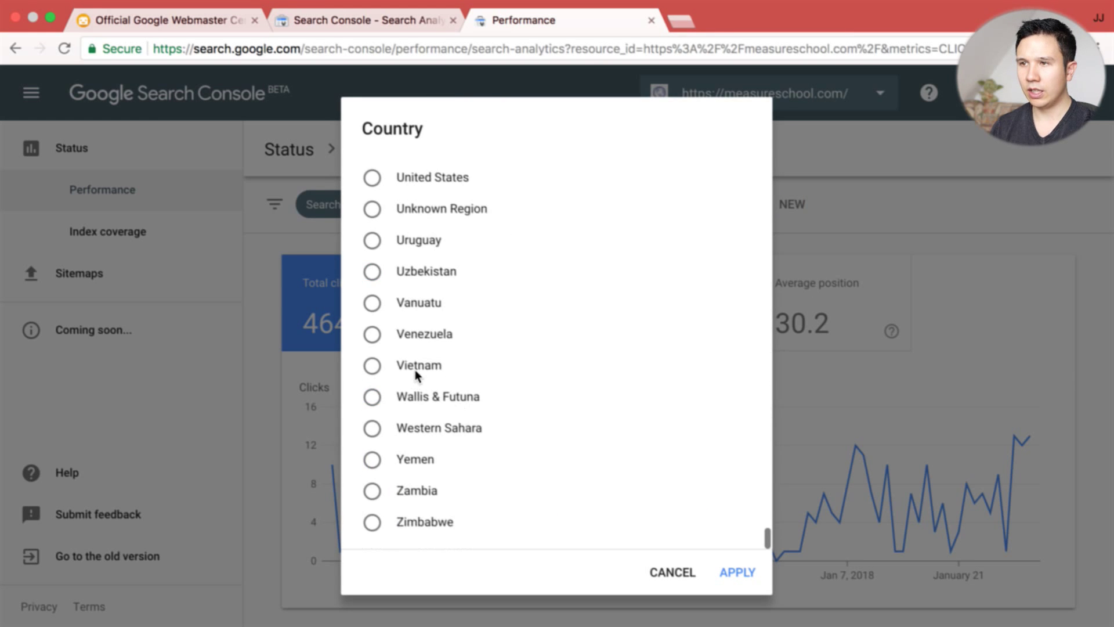
scroll(416, 370, up, 3)
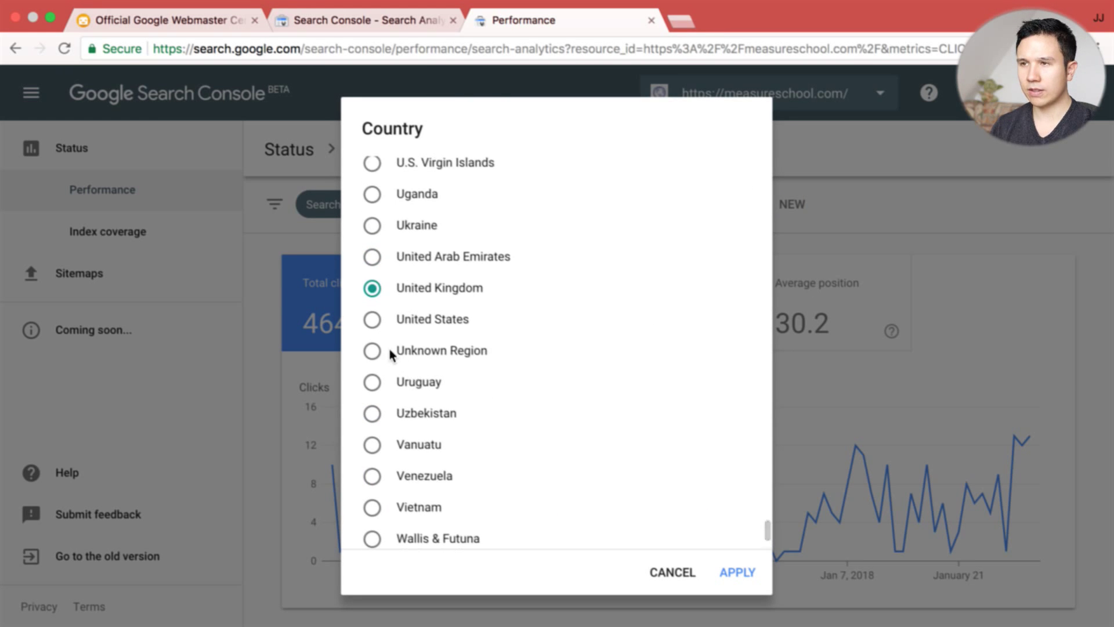
click(372, 319)
click(737, 572)
click(722, 554)
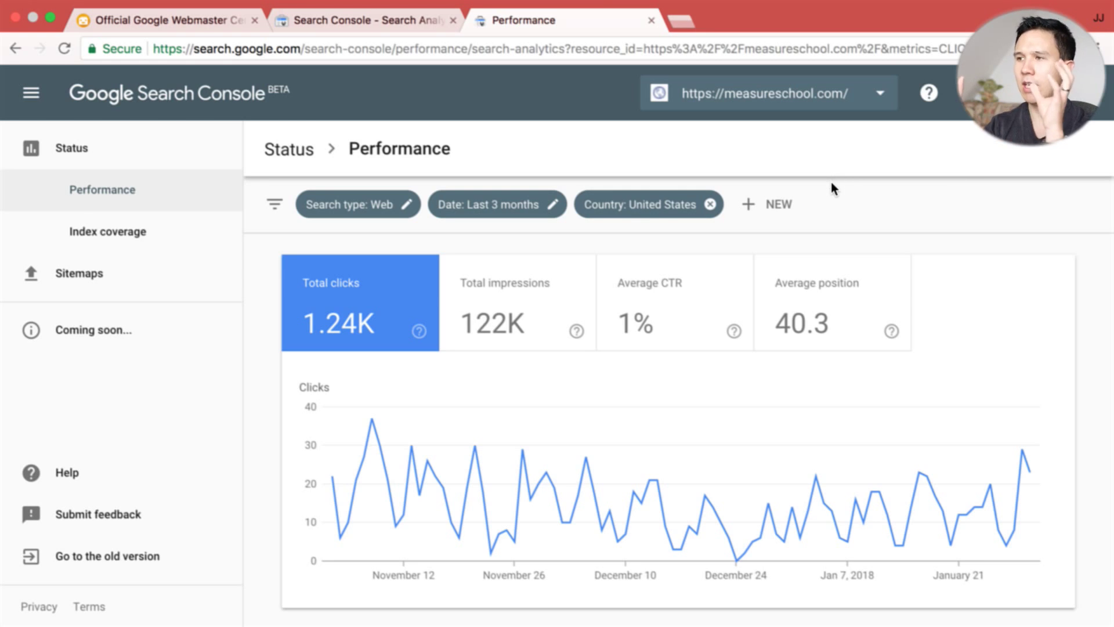
Step: Compare United States against United Kingdom in the country filter
click(656, 205)
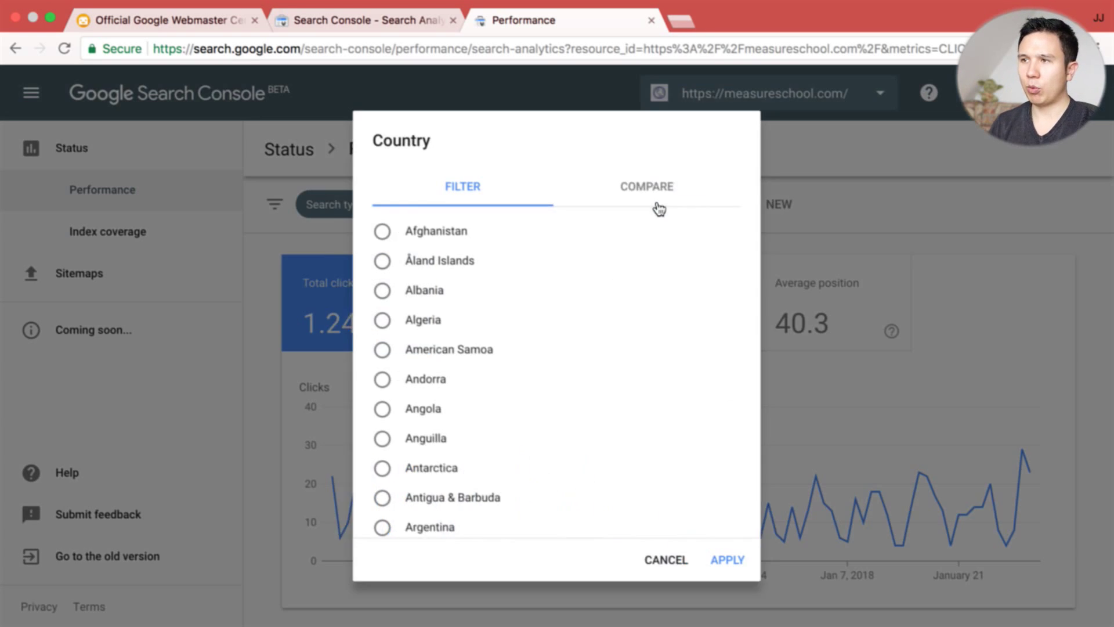
click(660, 179)
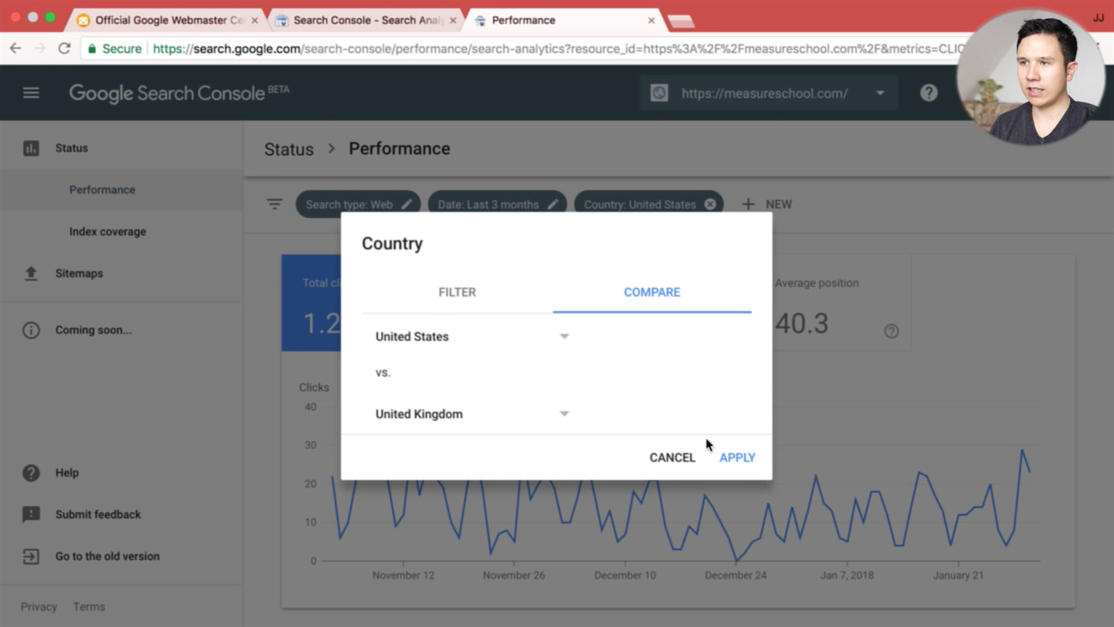
click(732, 458)
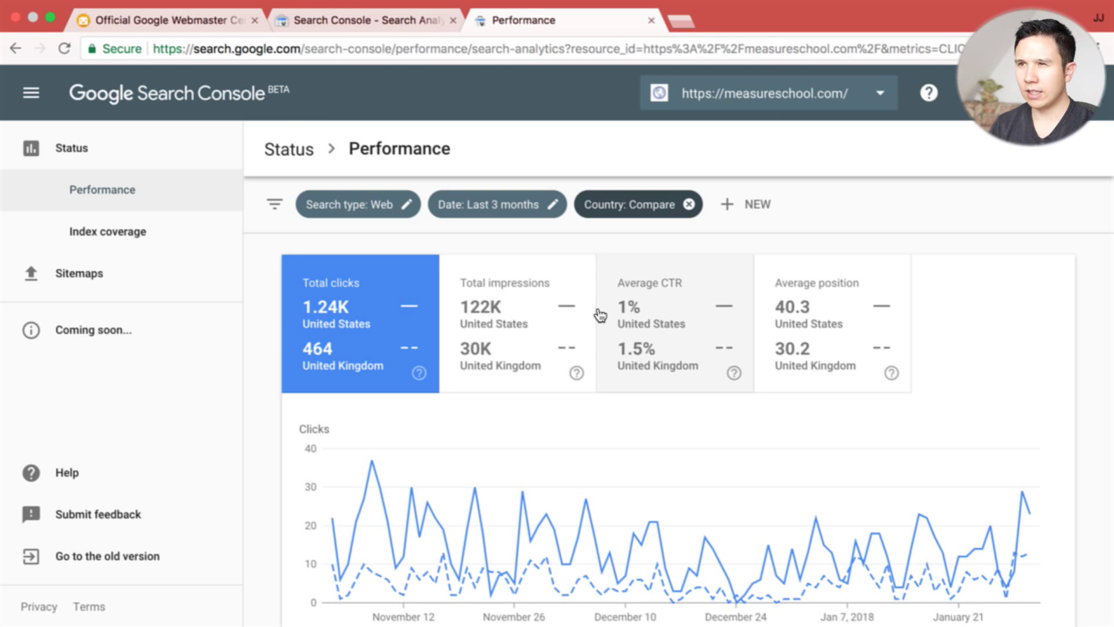
Step: Check the old Search Analytics report, then open the Performance date range settings
click(334, 23)
scroll(455, 259, up, 5)
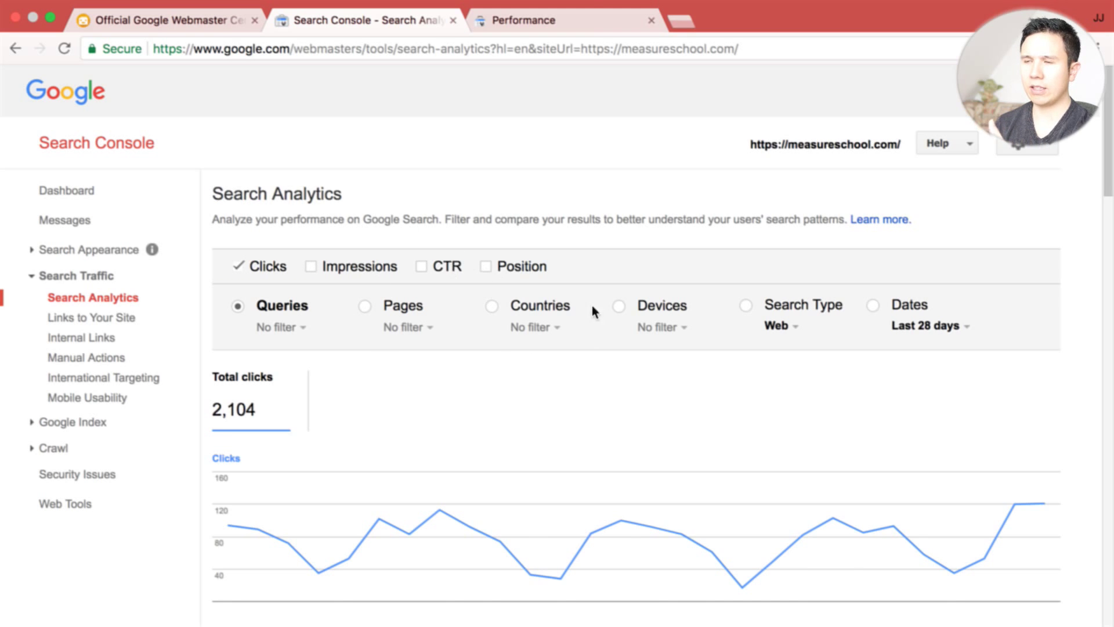
click(579, 8)
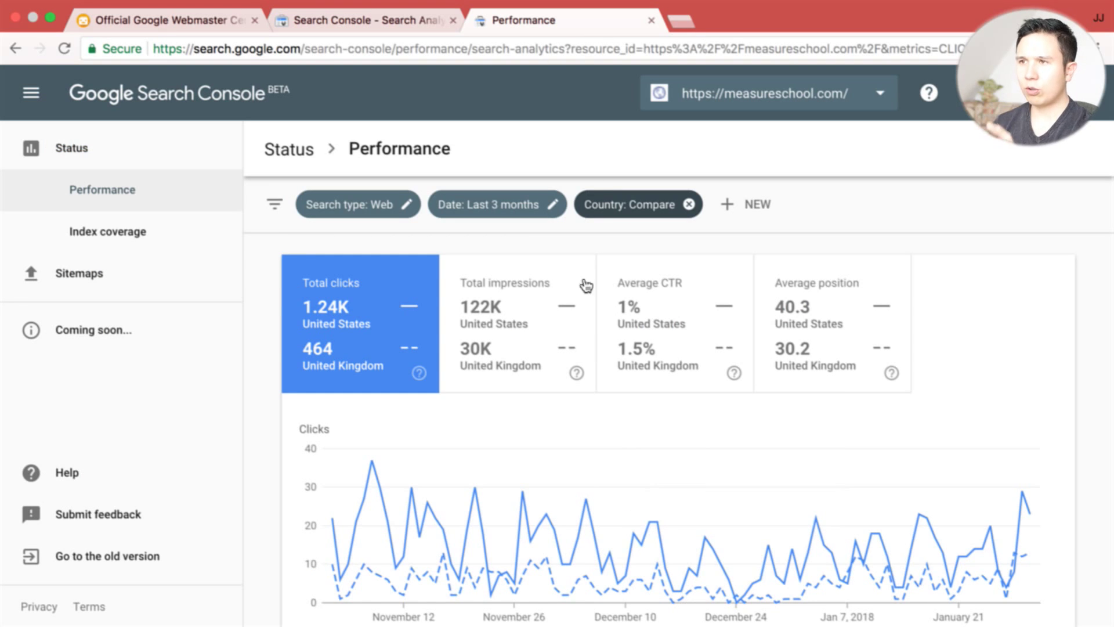
click(537, 198)
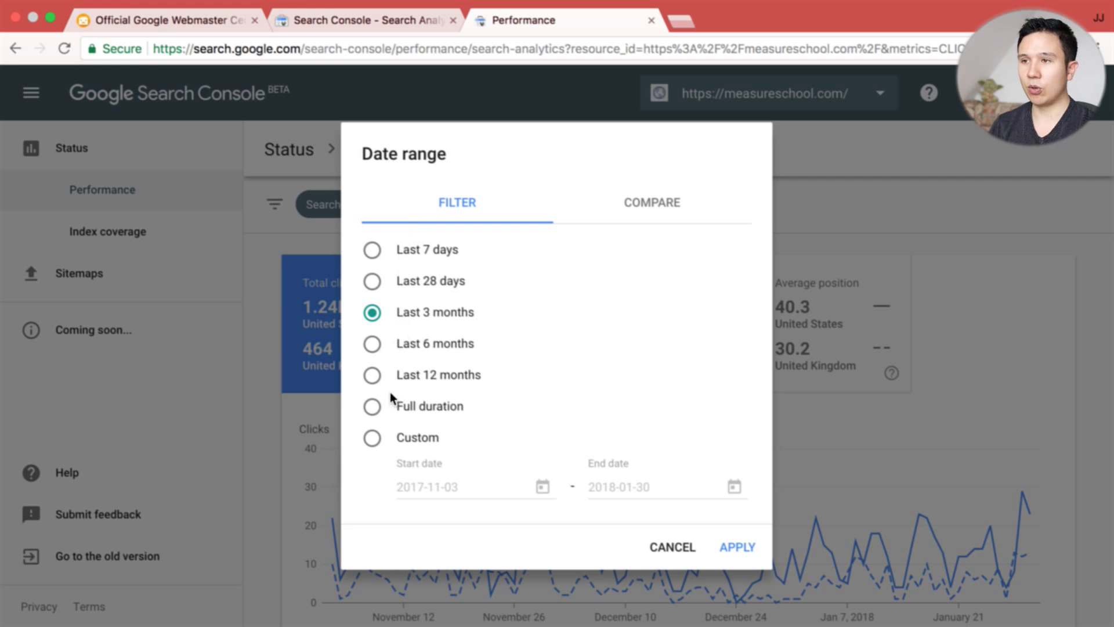
Step: Set the date range to Full duration and inspect the US-versus-UK daily clicks chart
click(371, 407)
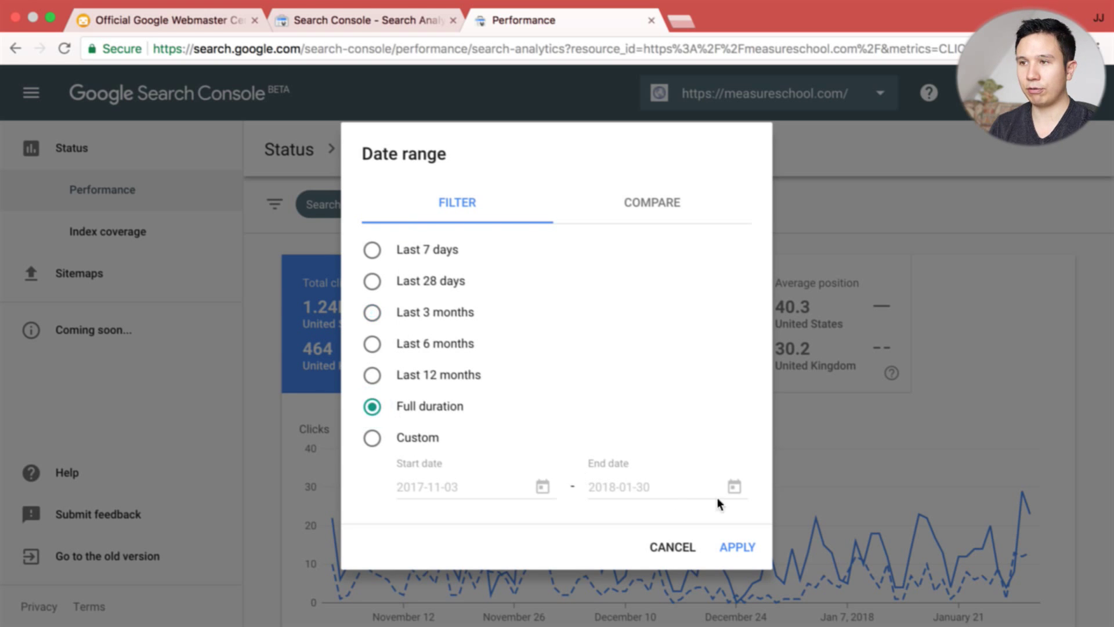
click(738, 546)
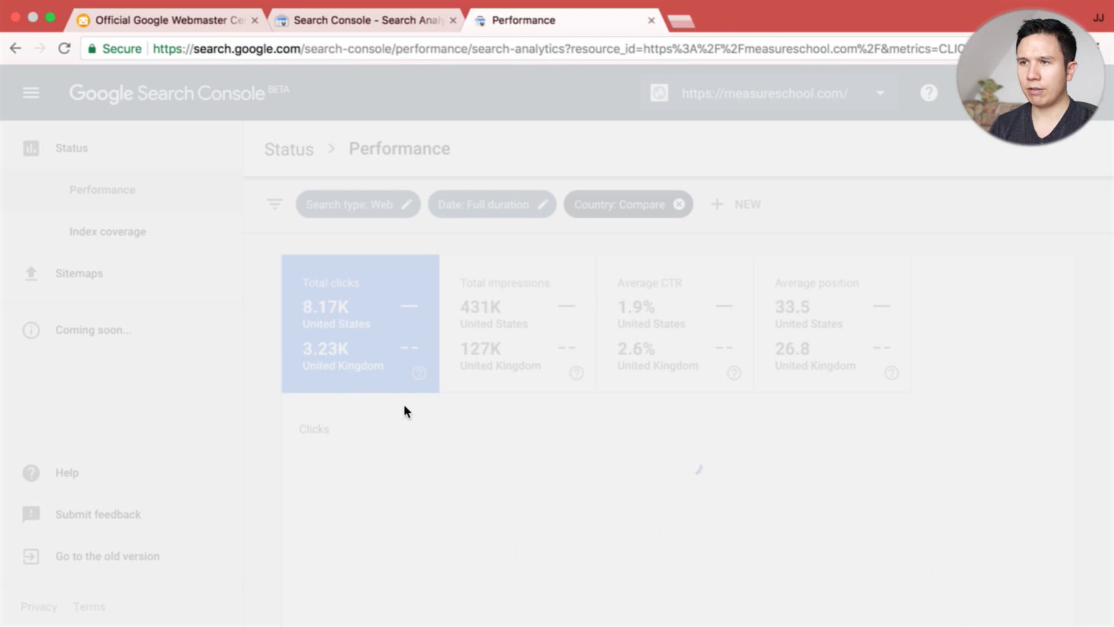
scroll(404, 405, down, 3)
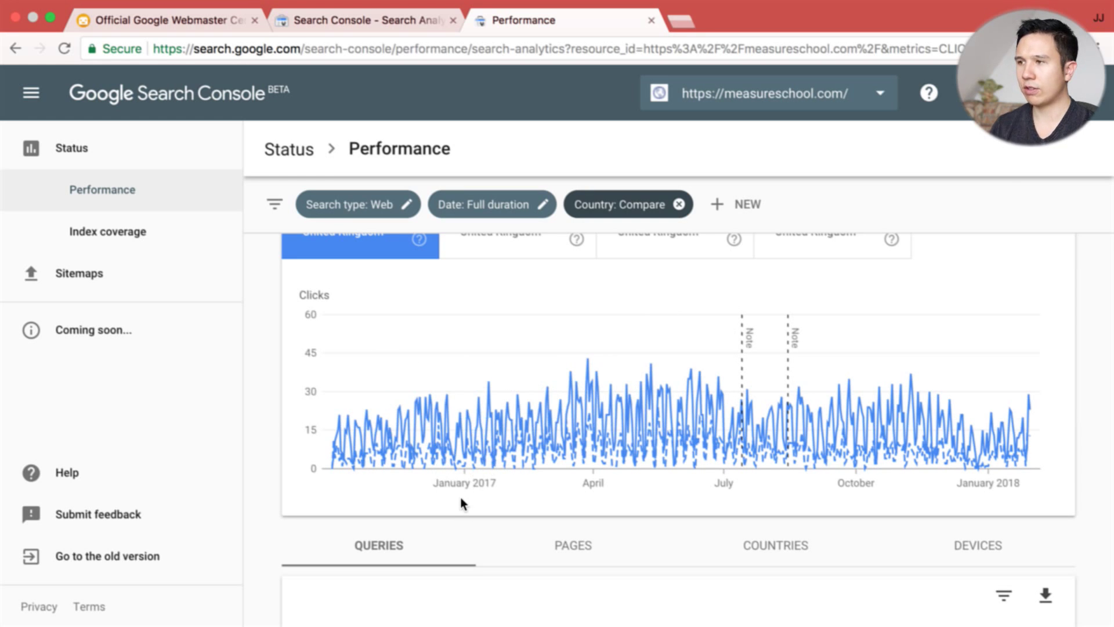
scroll(463, 502, up, 2)
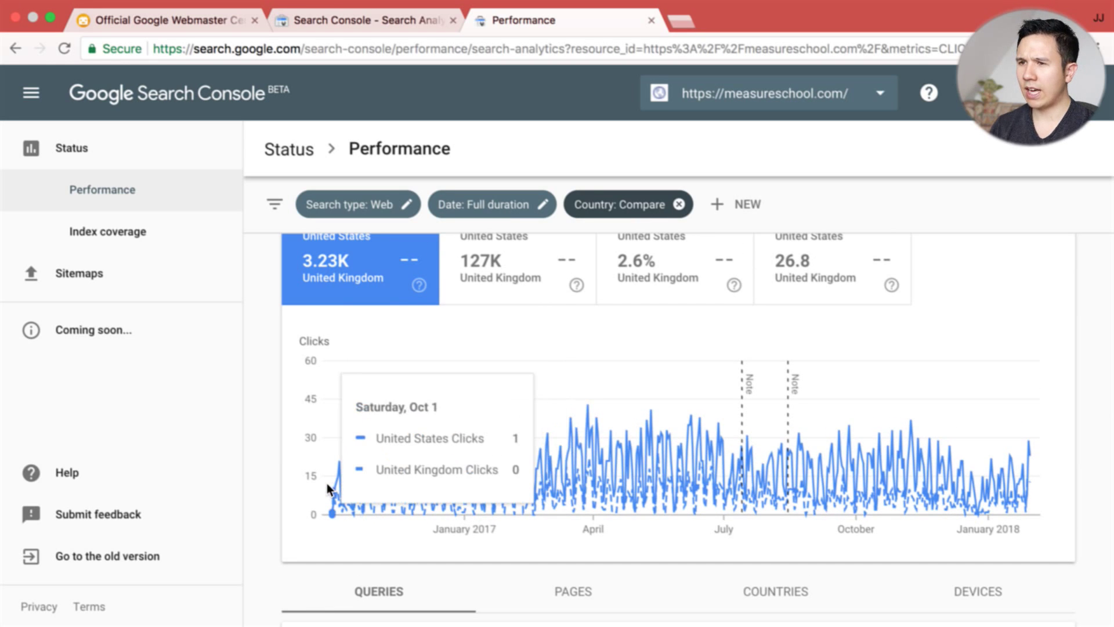
scroll(326, 484, up, 3)
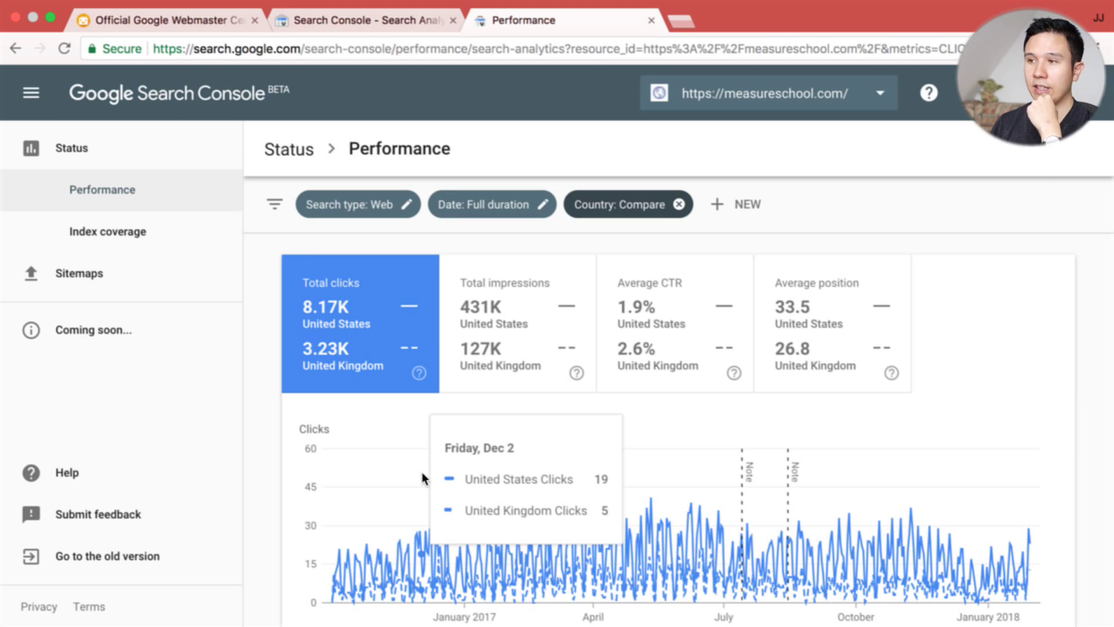
scroll(422, 472, down, 1)
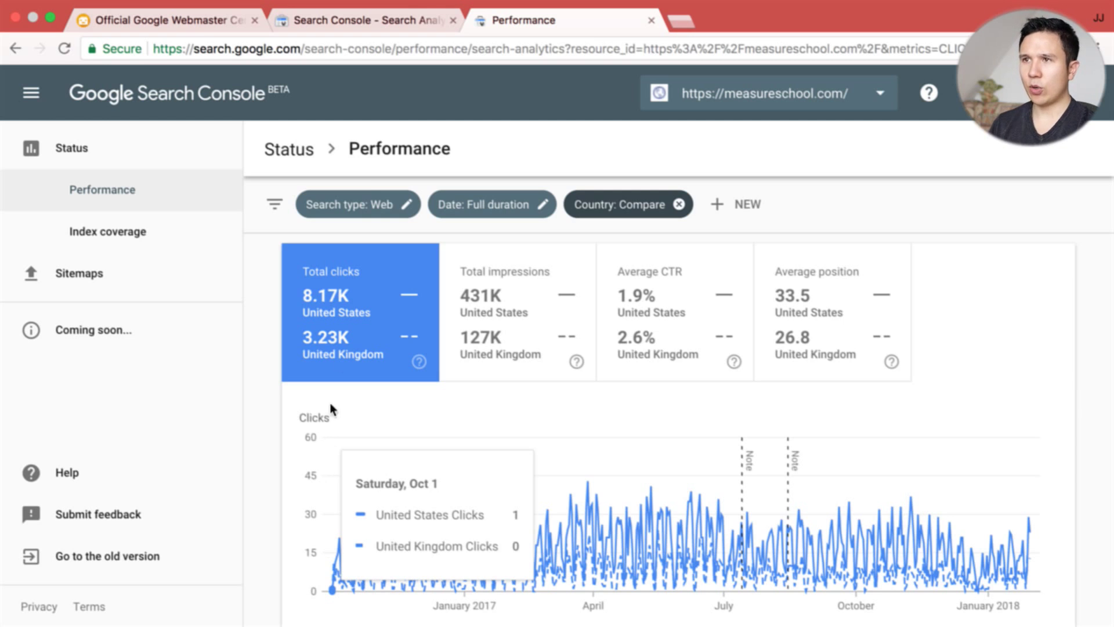
Step: Read the linked beta announcement blog post, then return to the US-versus-UK Performance comparison
click(198, 26)
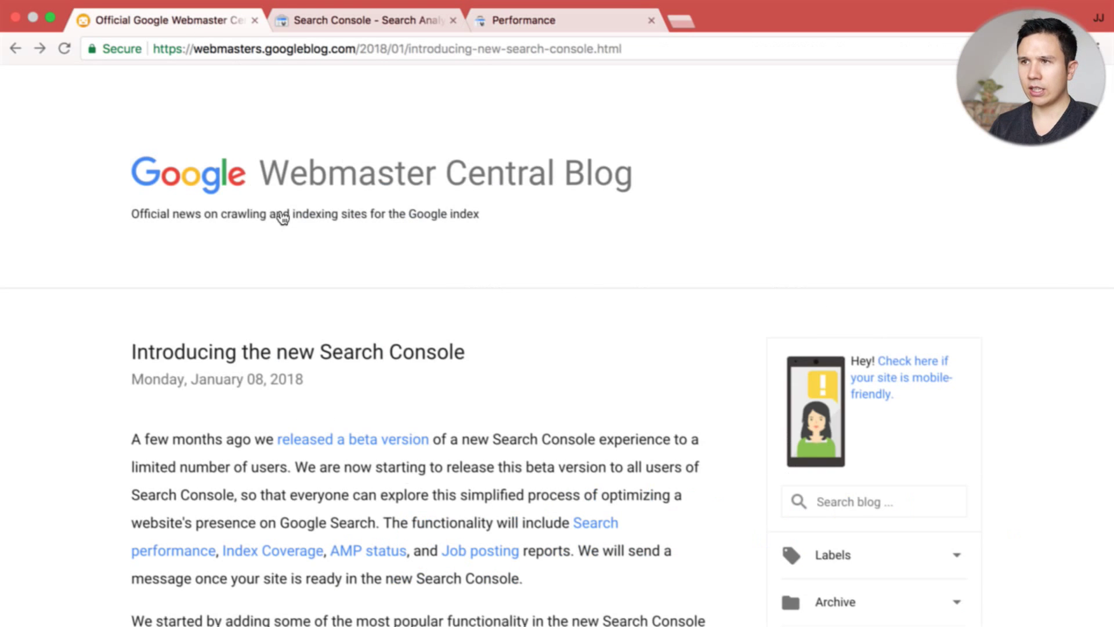
scroll(523, 298, down, 5)
scroll(381, 286, up, 2)
click(380, 282)
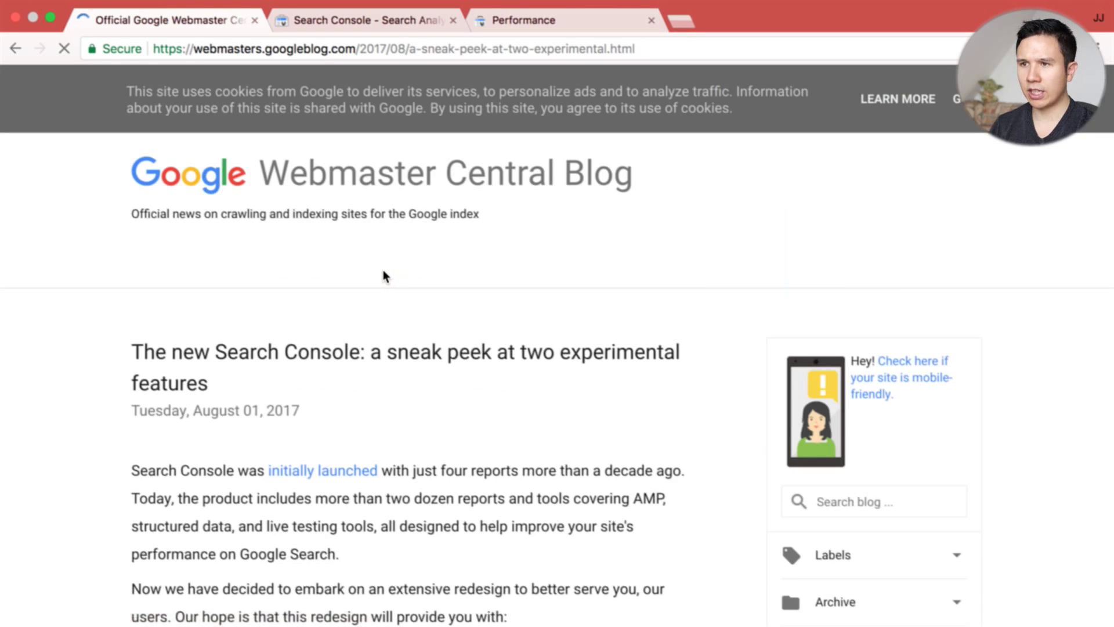
scroll(384, 274, down, 5)
scroll(385, 274, left, 5)
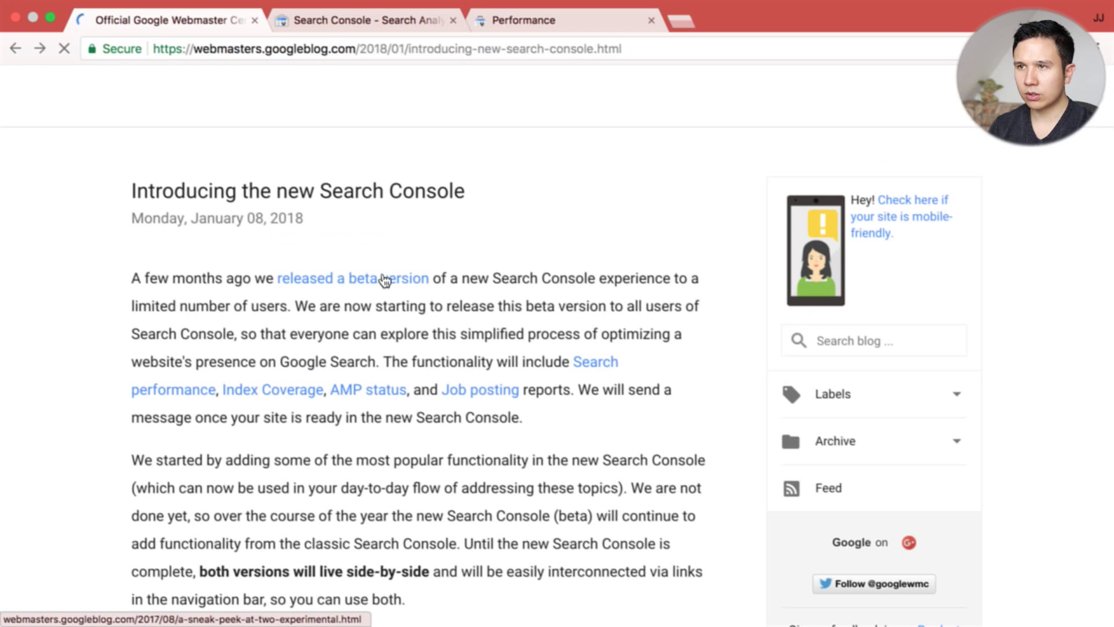
scroll(385, 275, down, 7)
scroll(383, 273, down, 8)
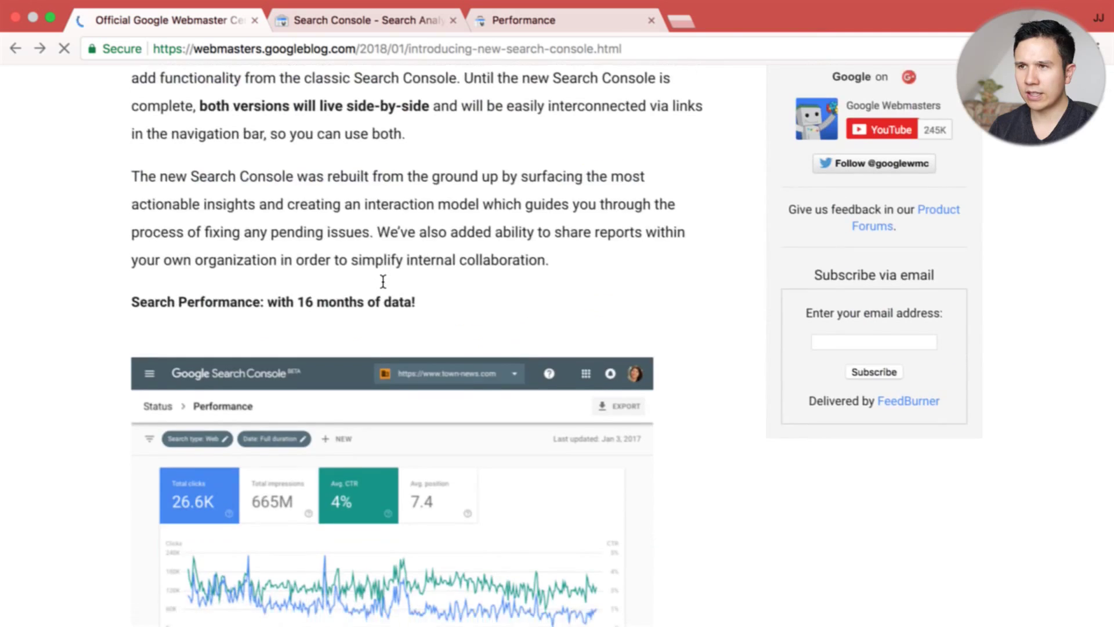
scroll(385, 281, down, 13)
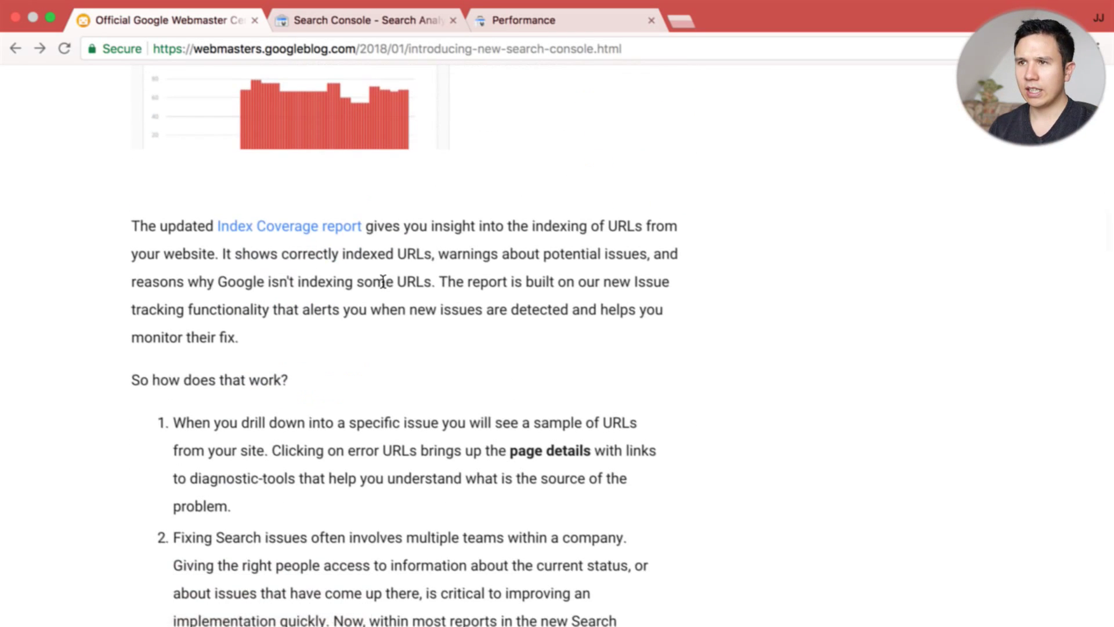
scroll(383, 281, down, 12)
scroll(382, 271, down, 2)
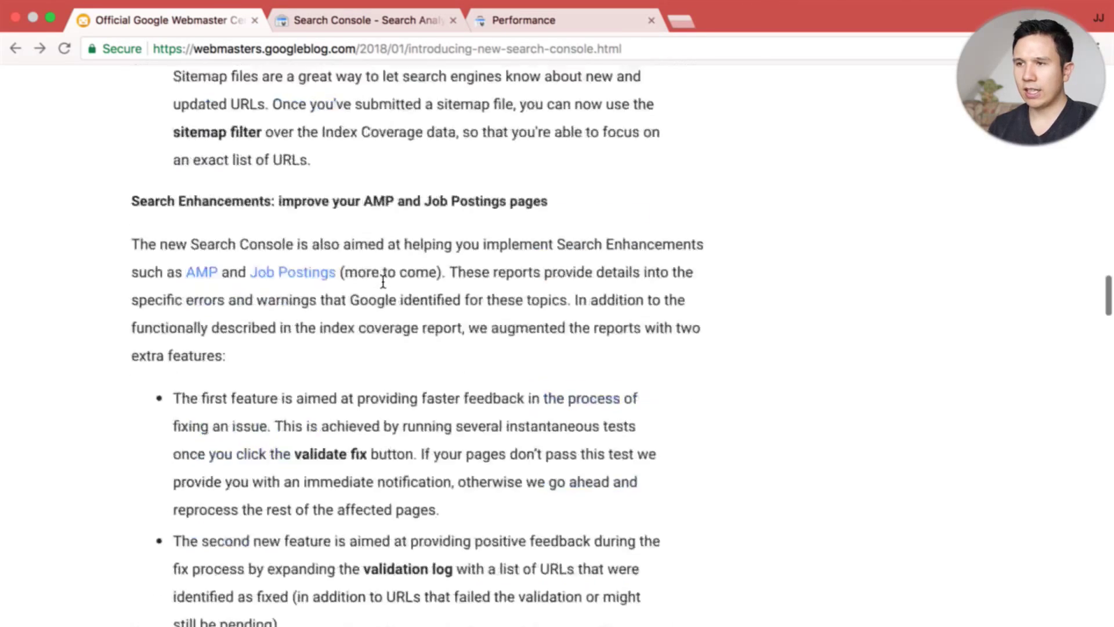
scroll(382, 281, up, 20)
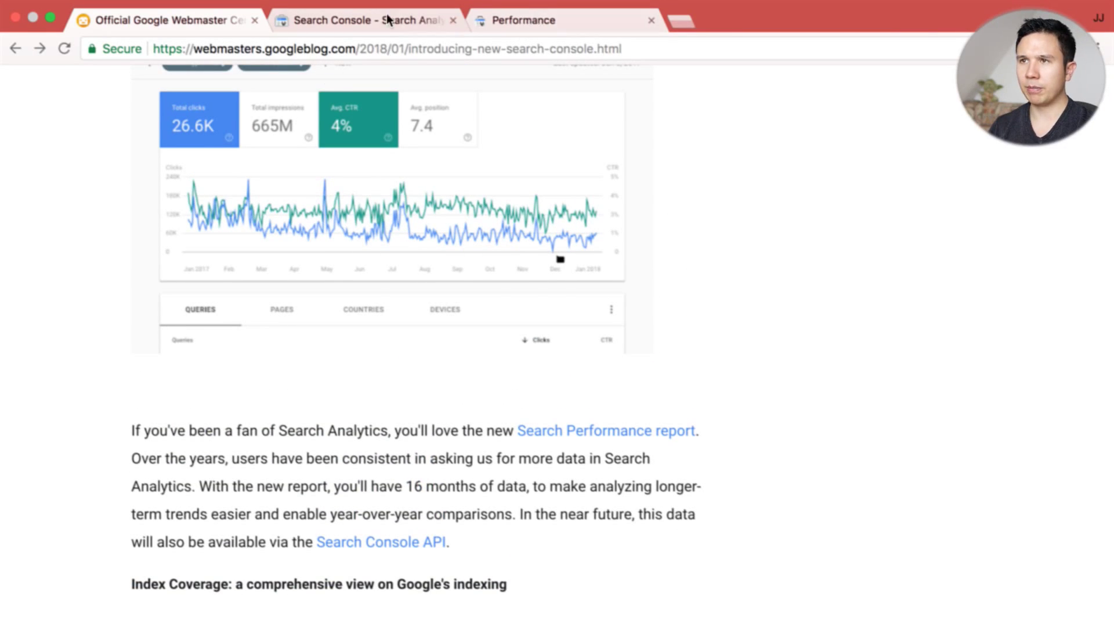
click(487, 20)
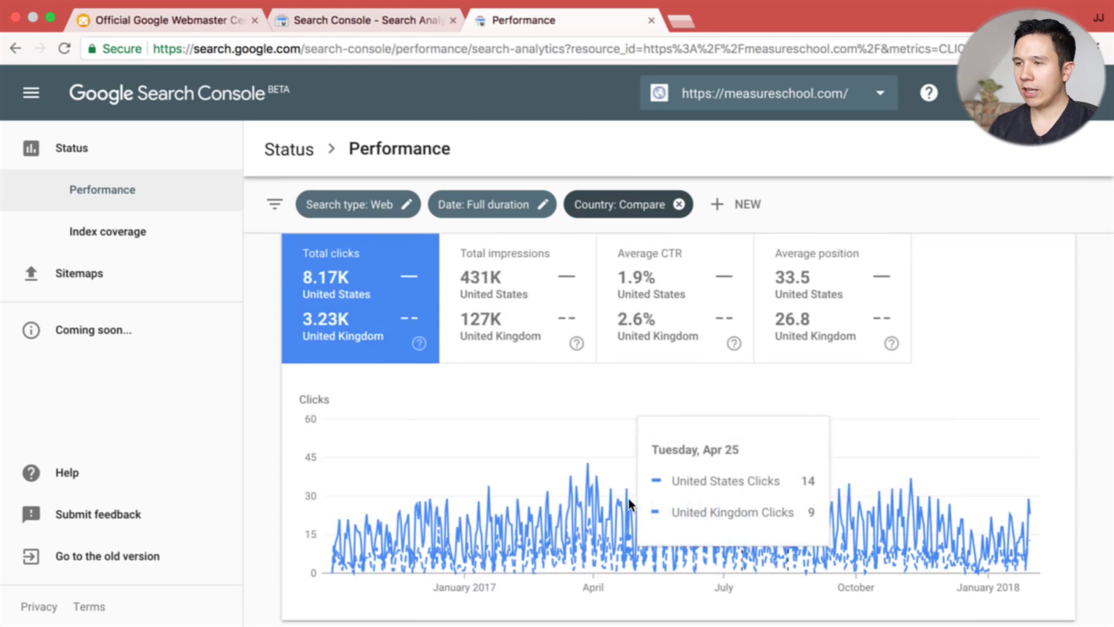
scroll(629, 498, down, 4)
scroll(621, 345, down, 4)
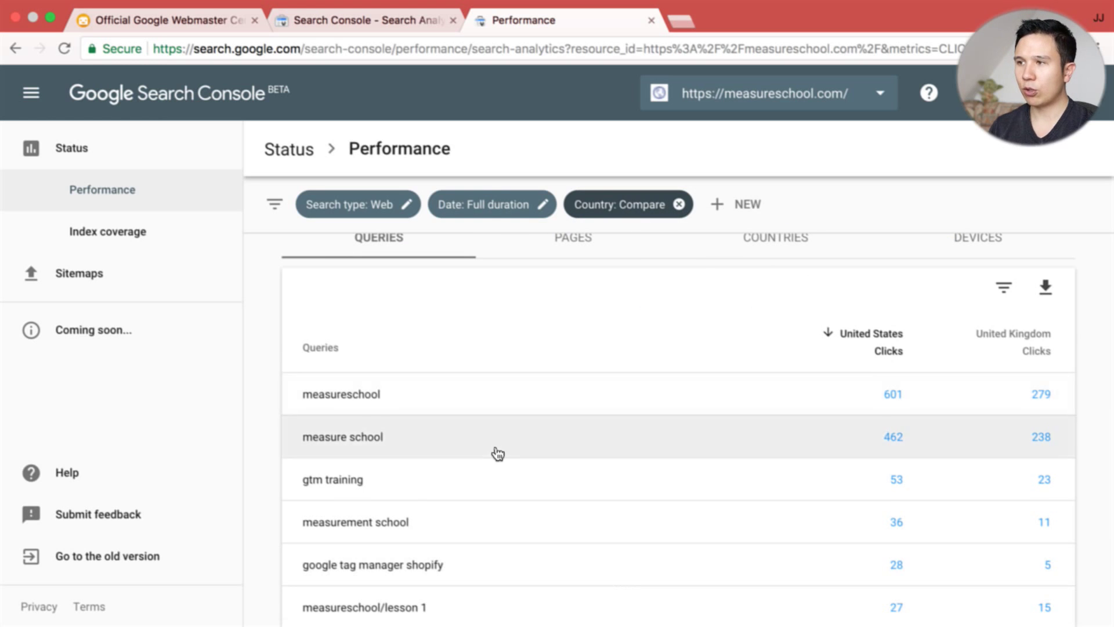
scroll(497, 453, up, 1)
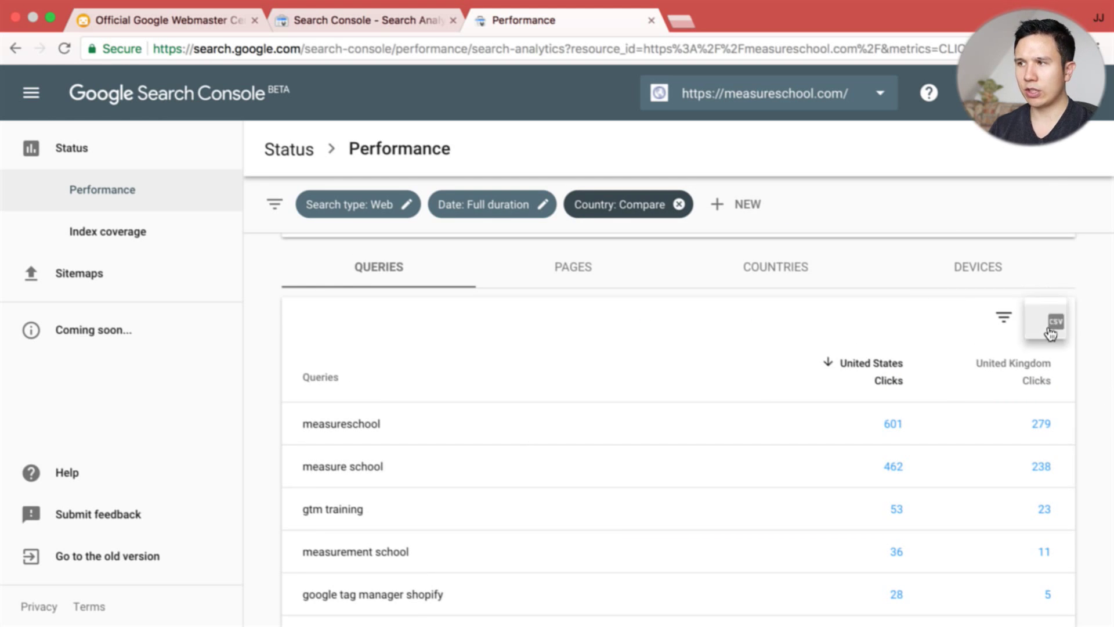
click(1049, 331)
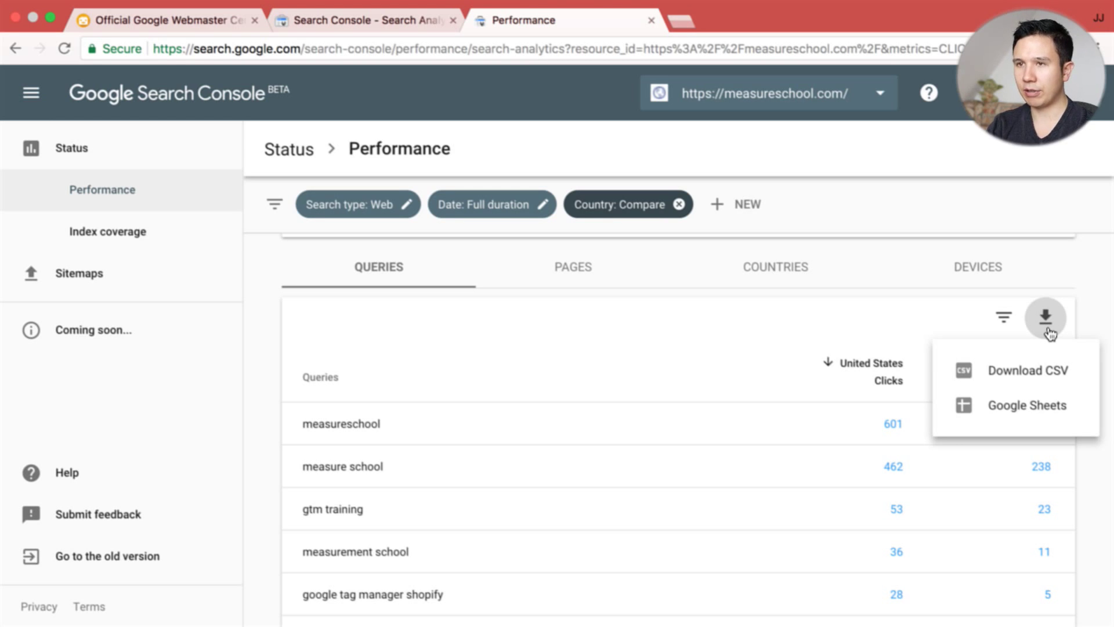
scroll(822, 400, up, 7)
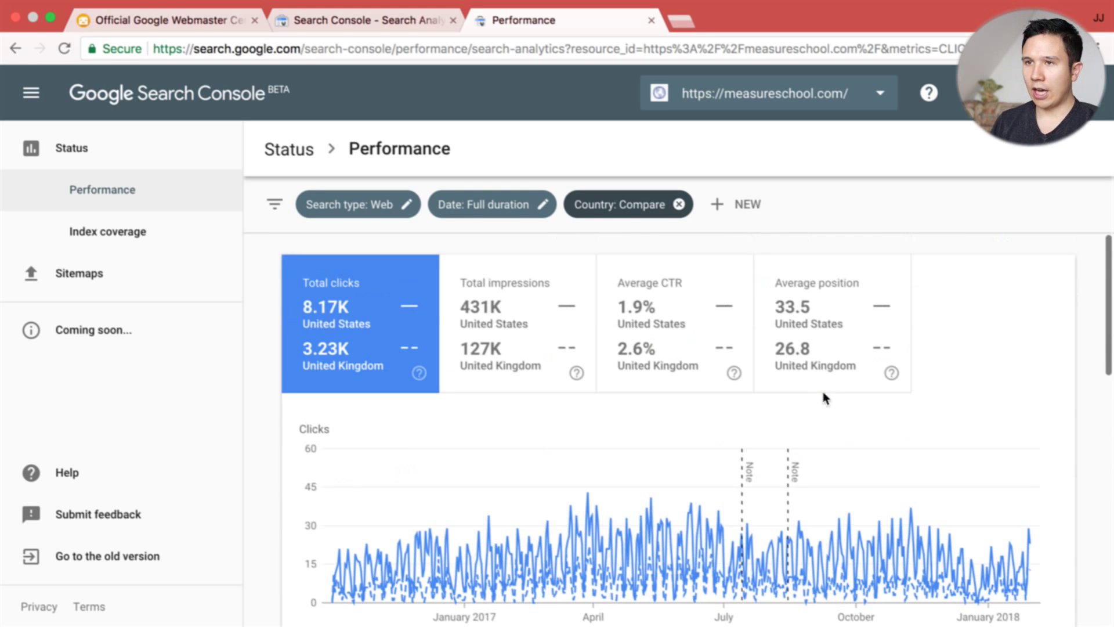
Step: Open Index coverage, then the old console's Index Status report for comparison
click(134, 236)
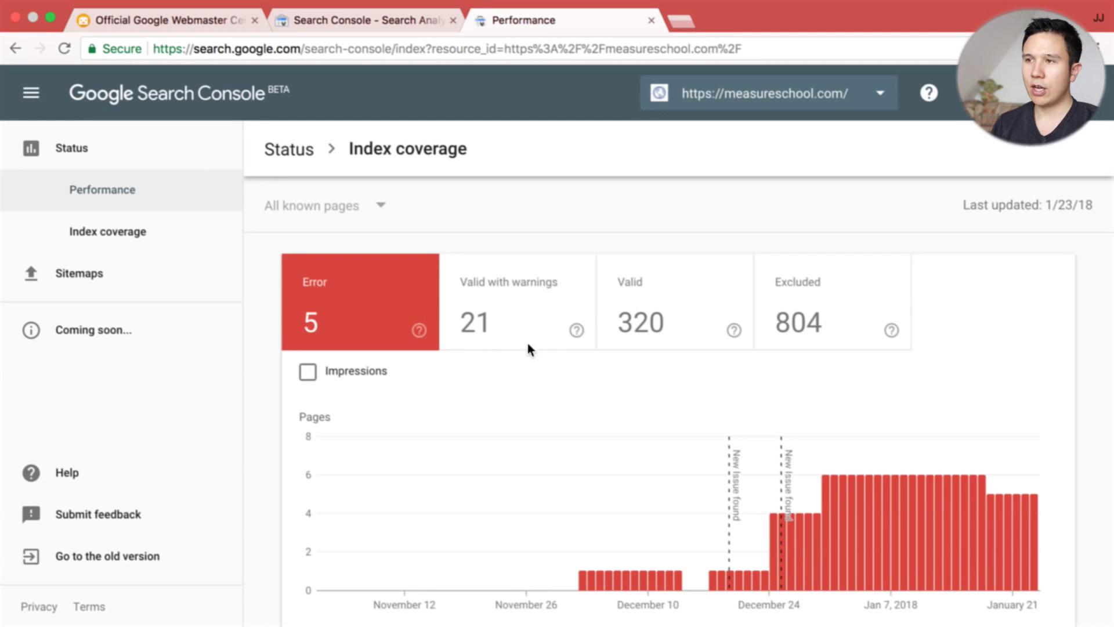
click(325, 18)
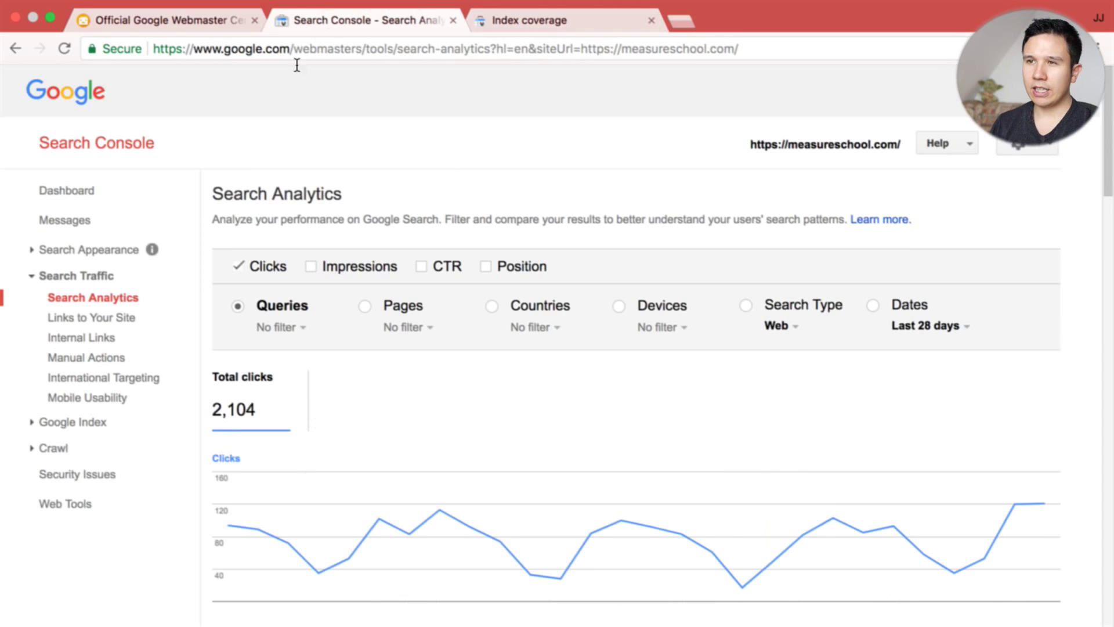
click(35, 251)
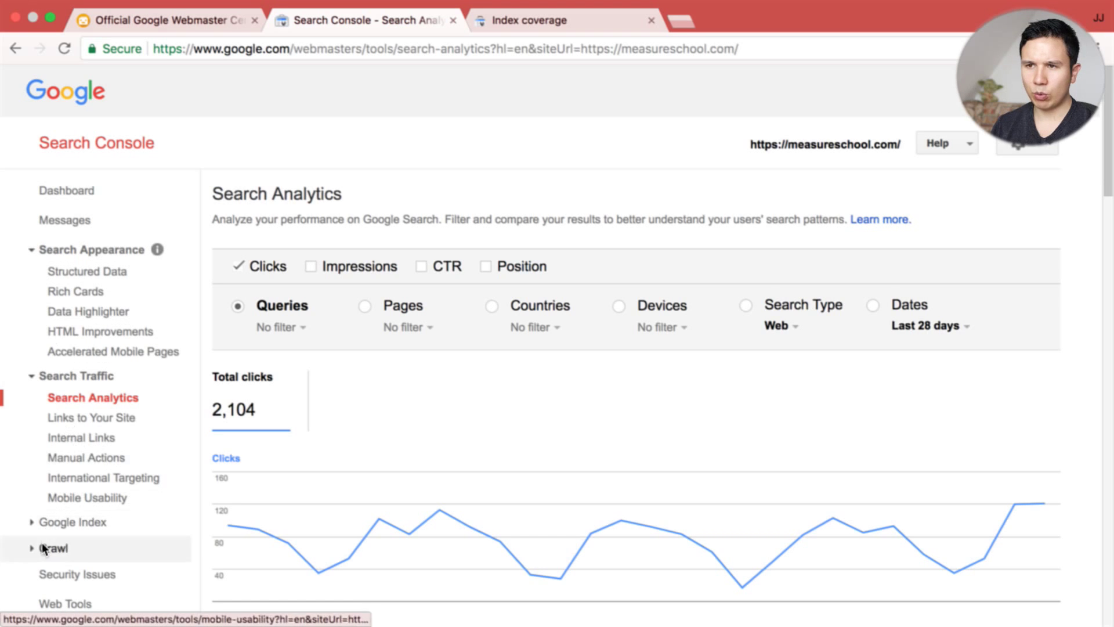
click(35, 522)
scroll(35, 519, down, 2)
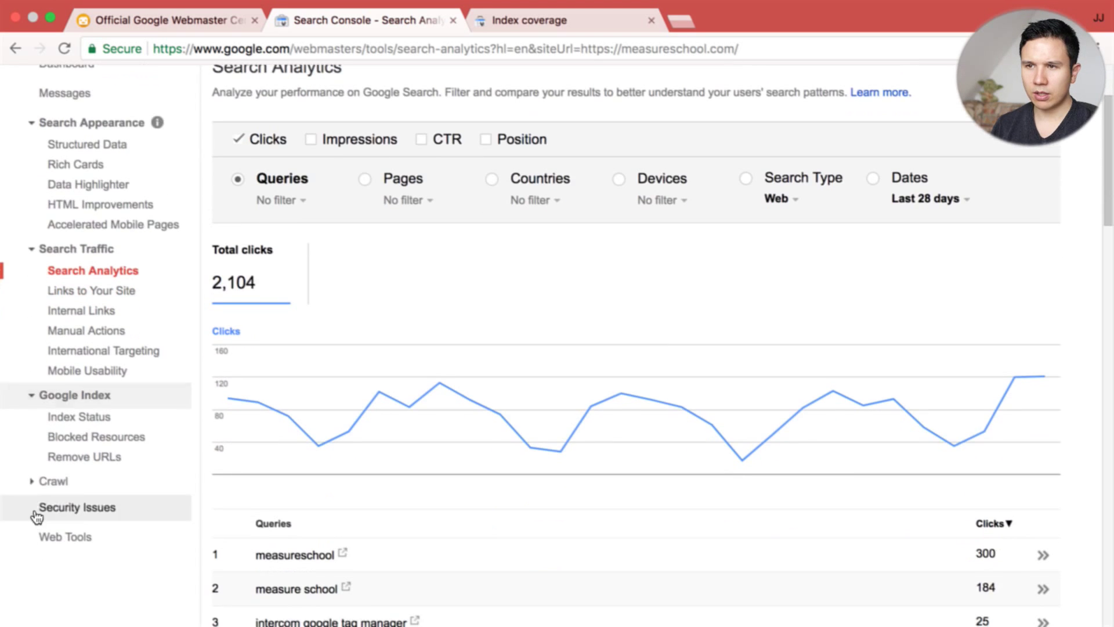
click(36, 479)
click(84, 427)
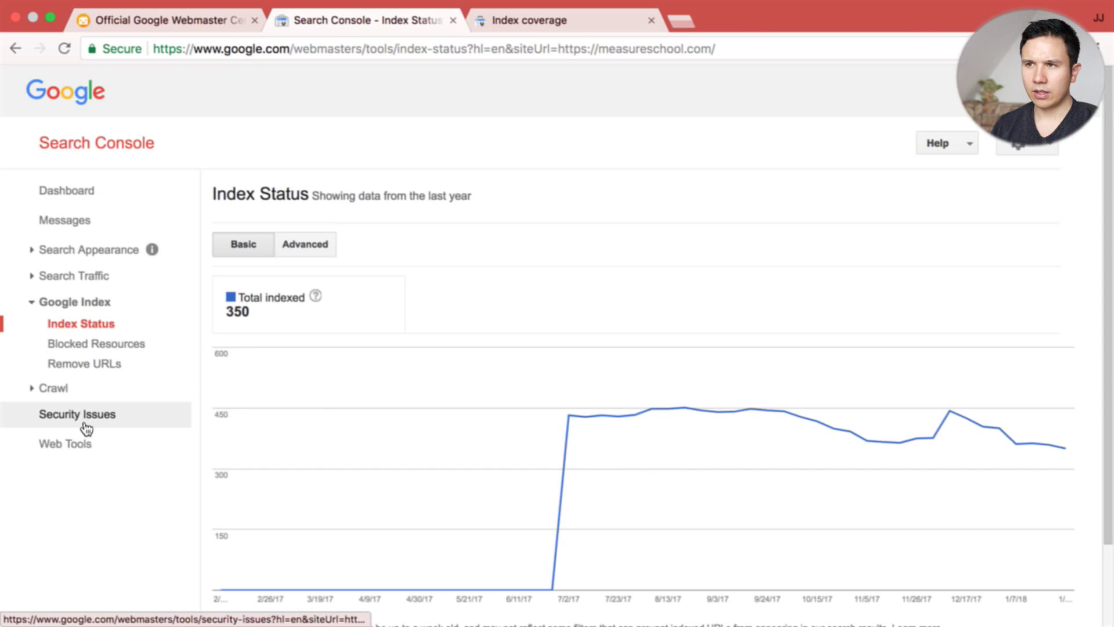
Step: Open the old console's Crawl Errors report
scroll(652, 386, down, 2)
scroll(652, 385, up, 2)
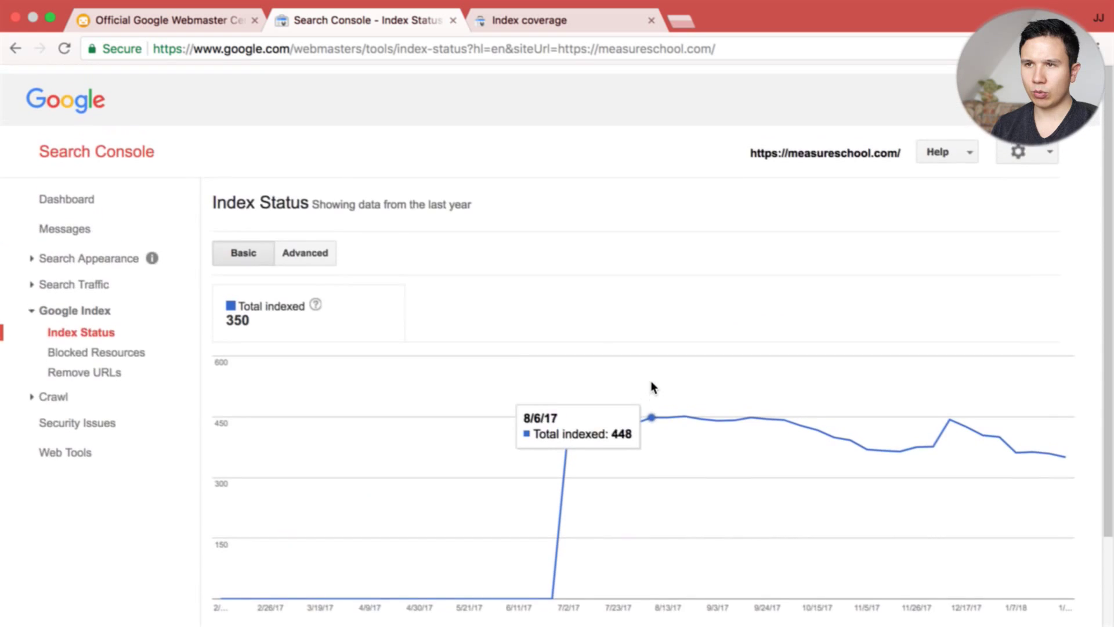
click(27, 388)
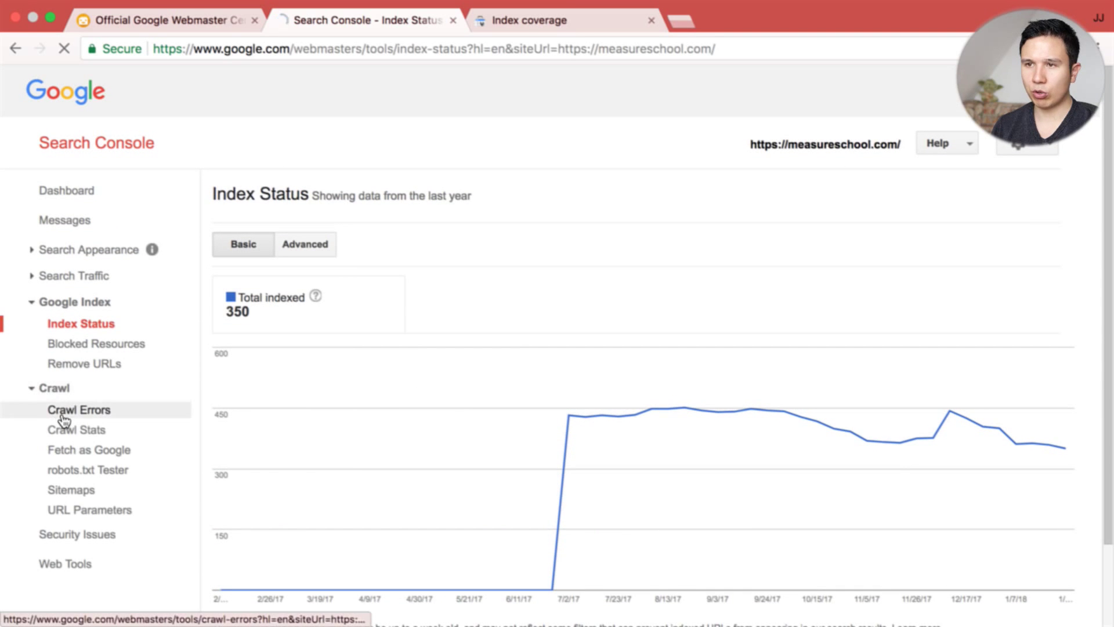
click(58, 407)
Step: Back in Index coverage, scroll to the Status table and open the Redirect error row
click(527, 22)
scroll(515, 326, down, 1)
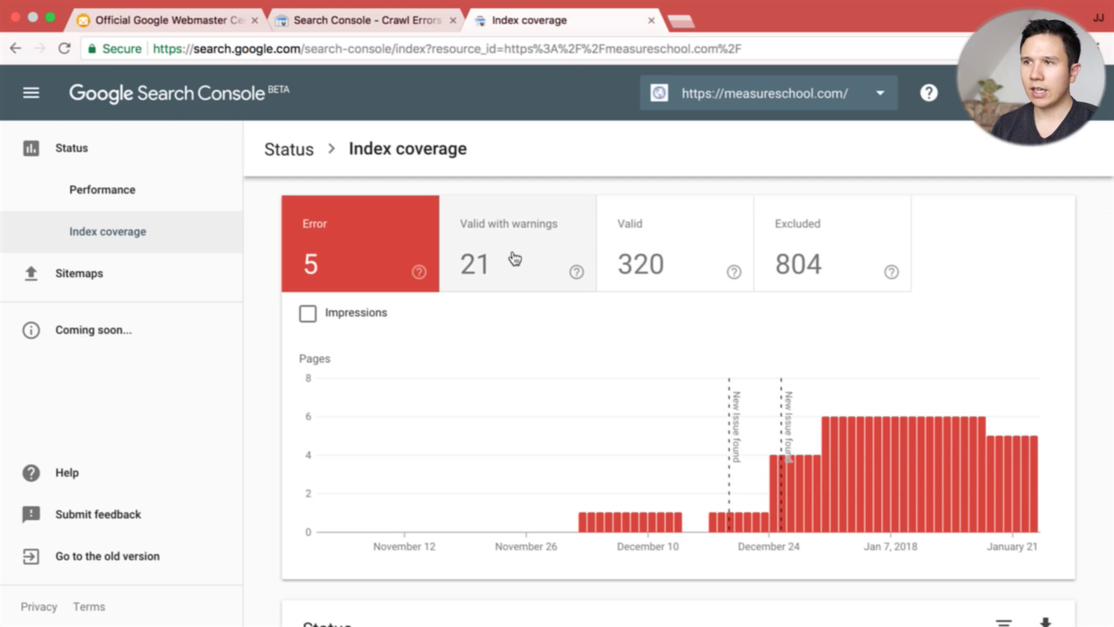
scroll(515, 259, down, 4)
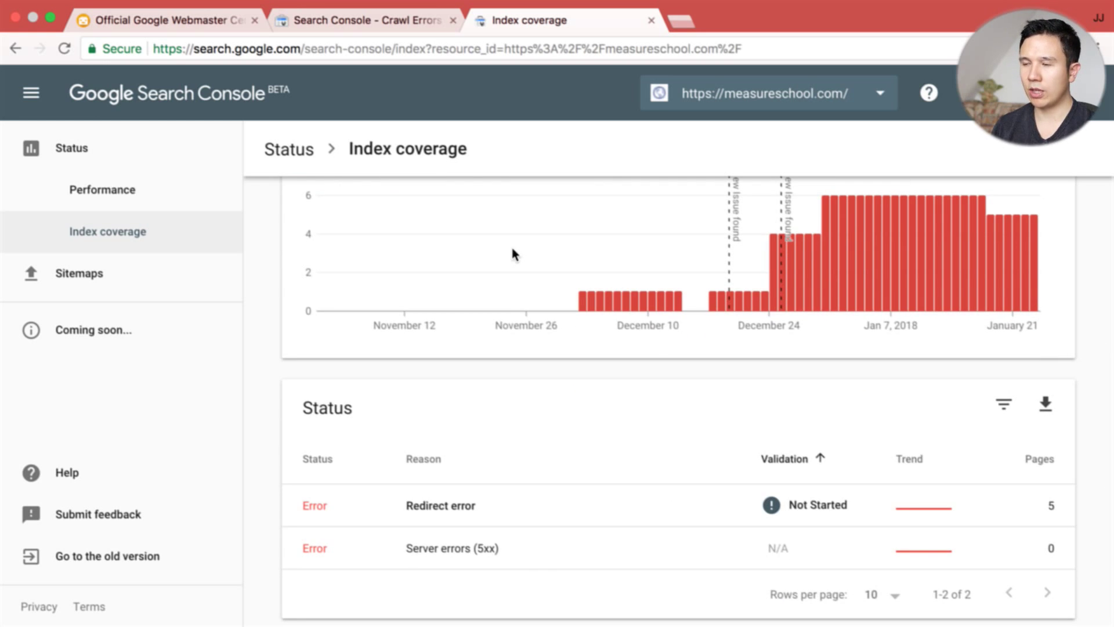
scroll(512, 254, up, 4)
click(367, 21)
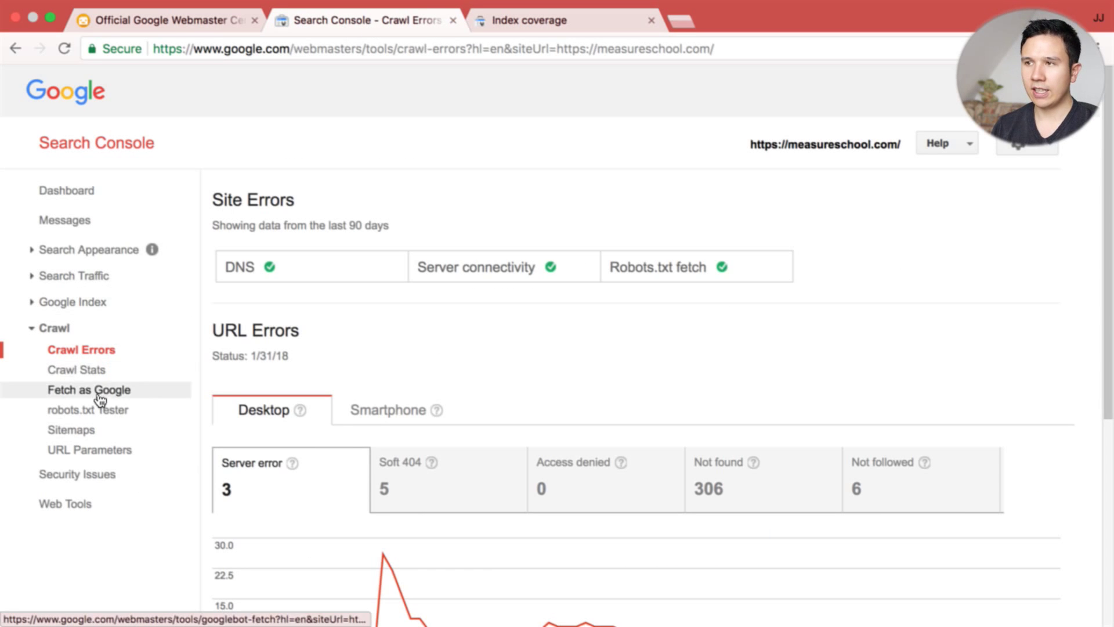
click(597, 7)
scroll(464, 227, down, 5)
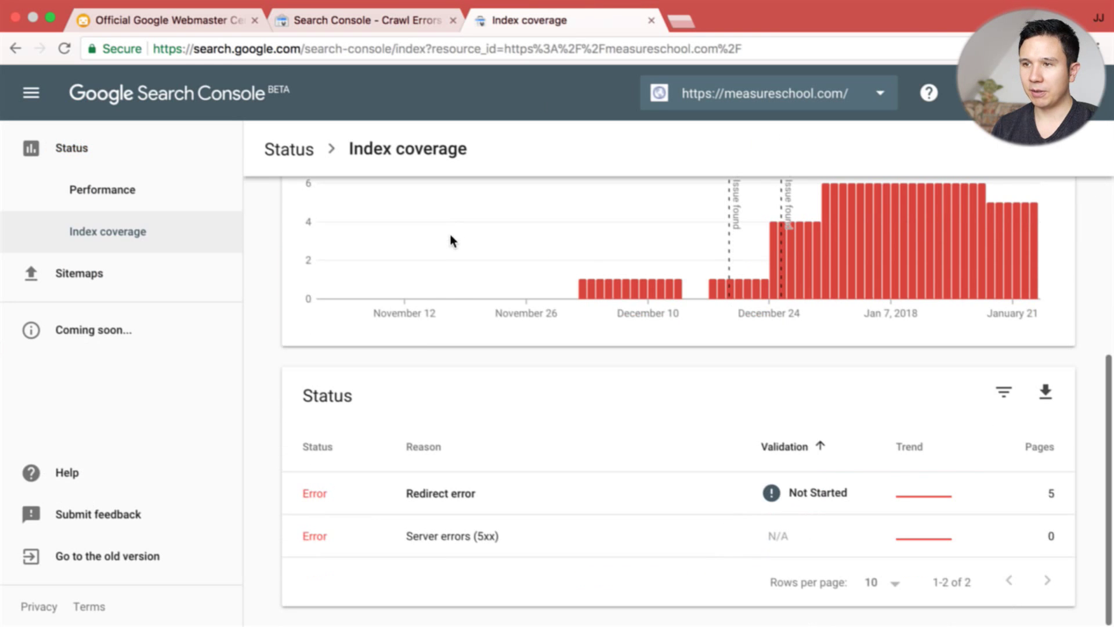
click(315, 495)
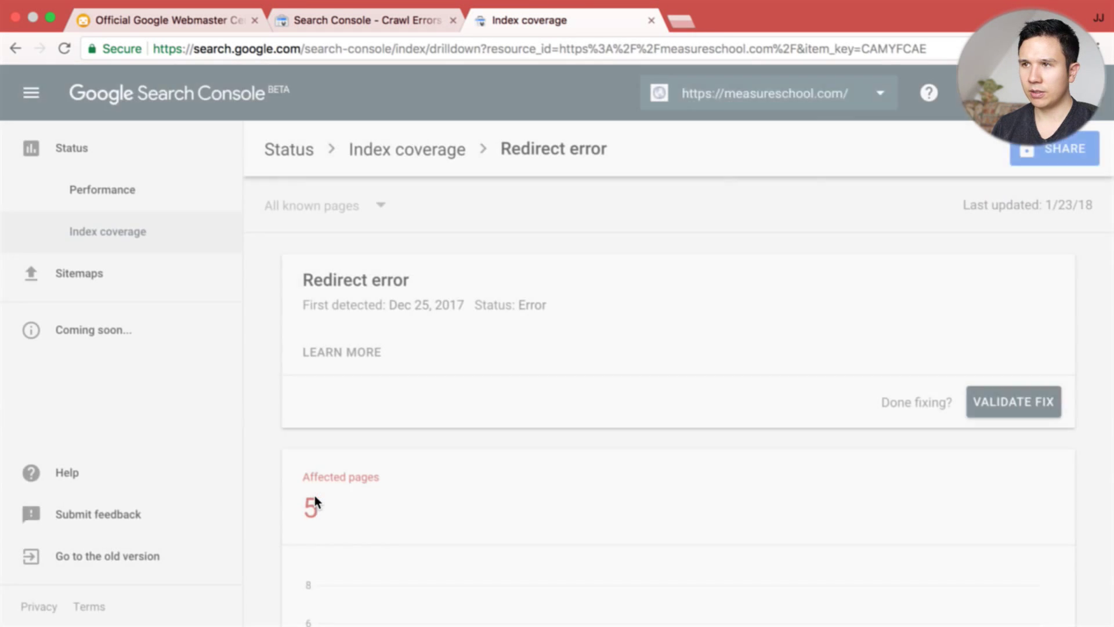
Step: Show page details for the video/regex/ example URL, then open the report's Share dialog
scroll(398, 281, down, 10)
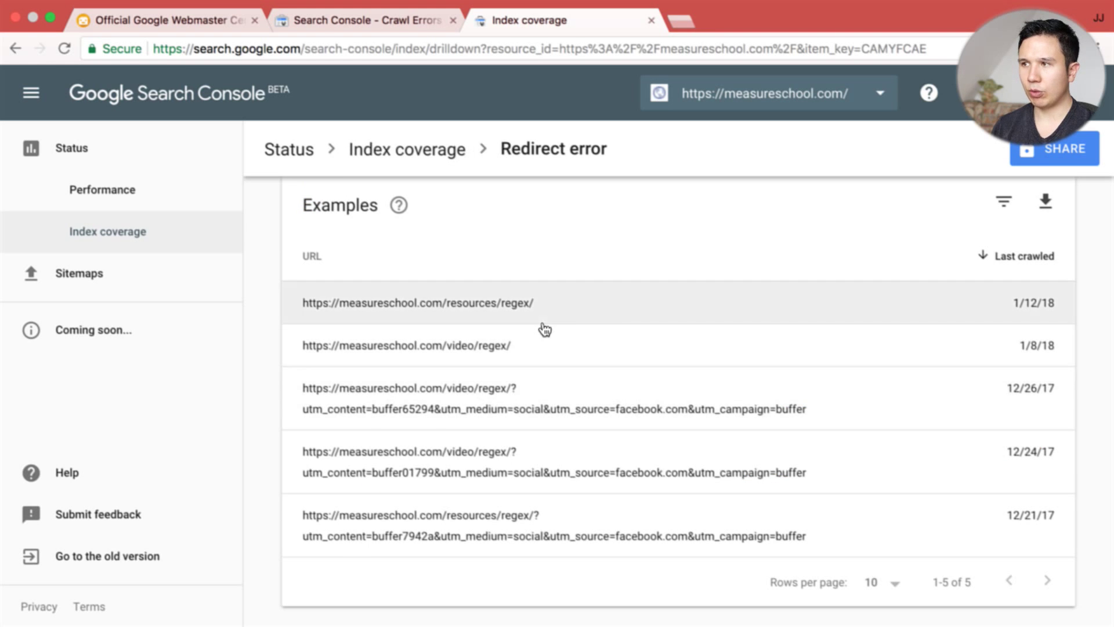
click(403, 355)
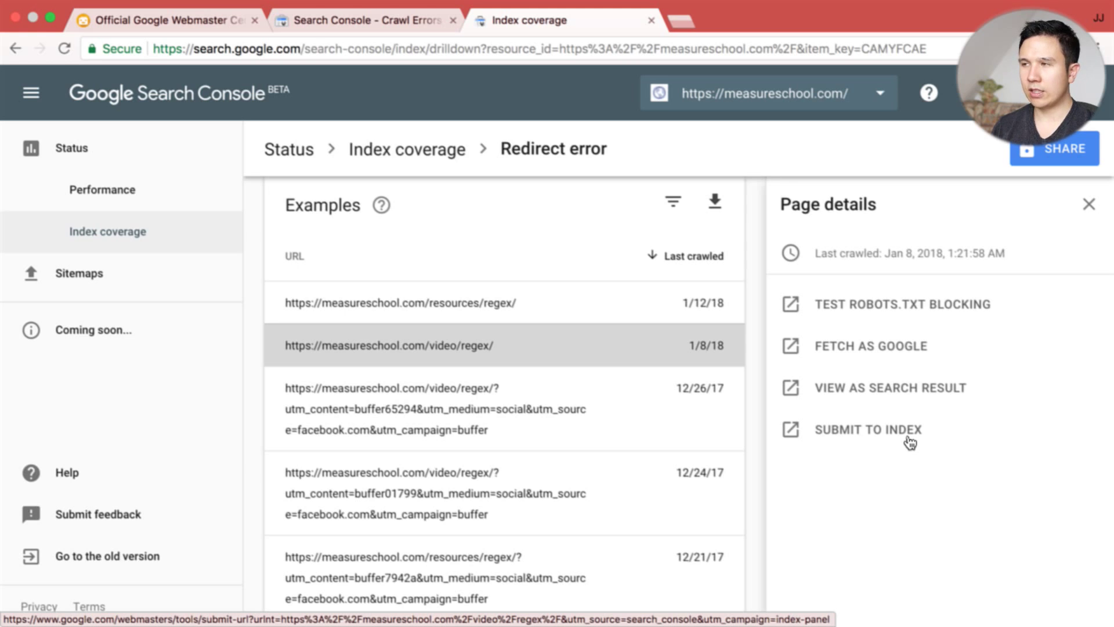
click(1037, 153)
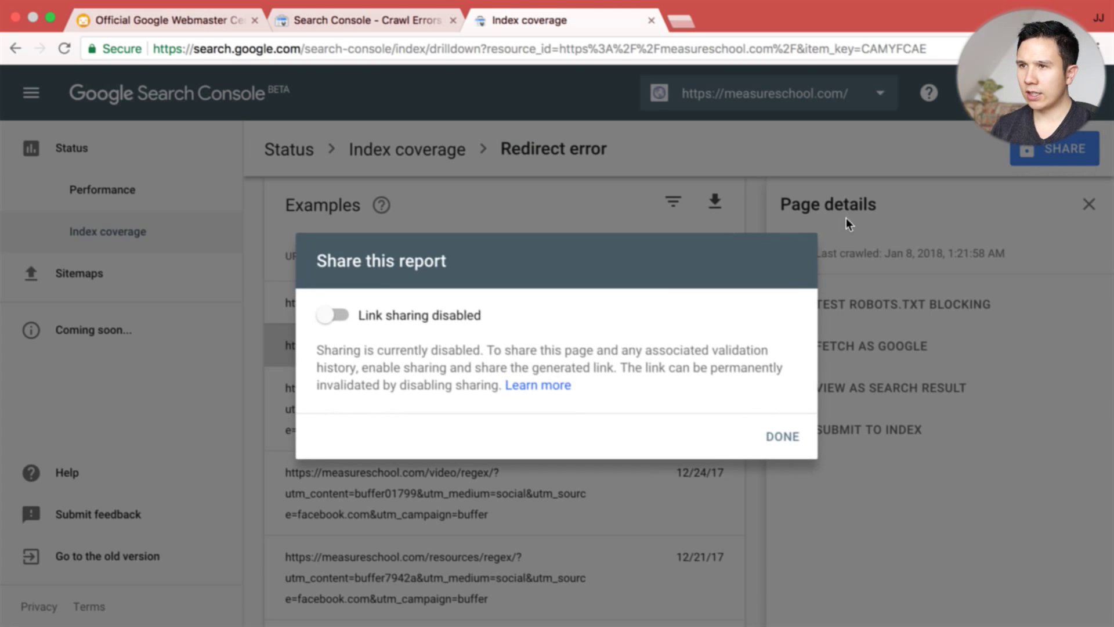
click(330, 317)
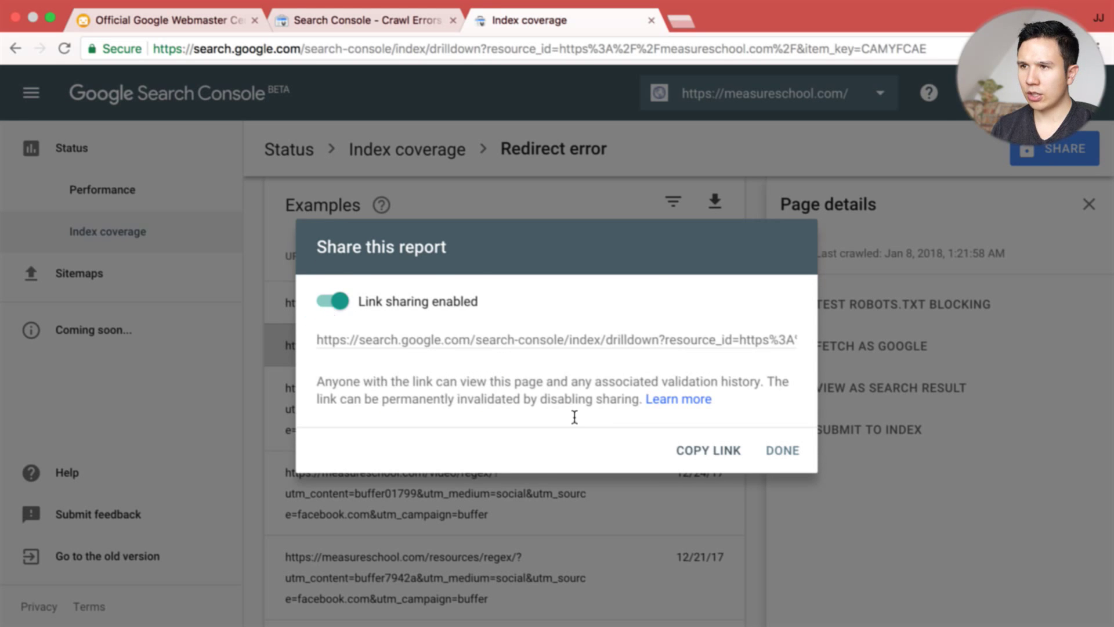
click(651, 346)
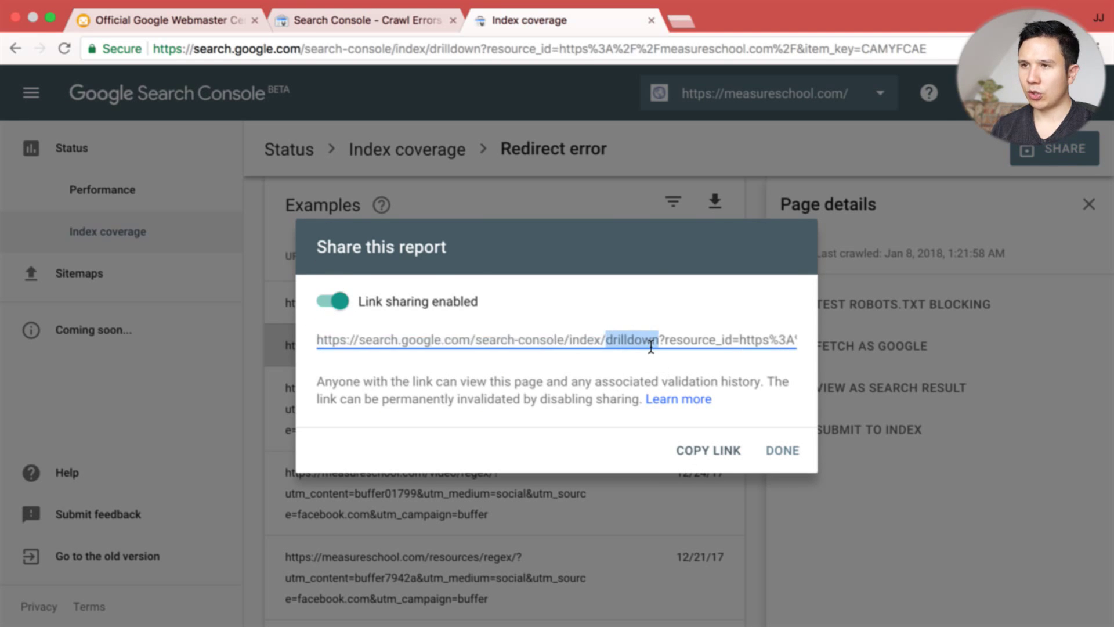
triple_click(651, 346)
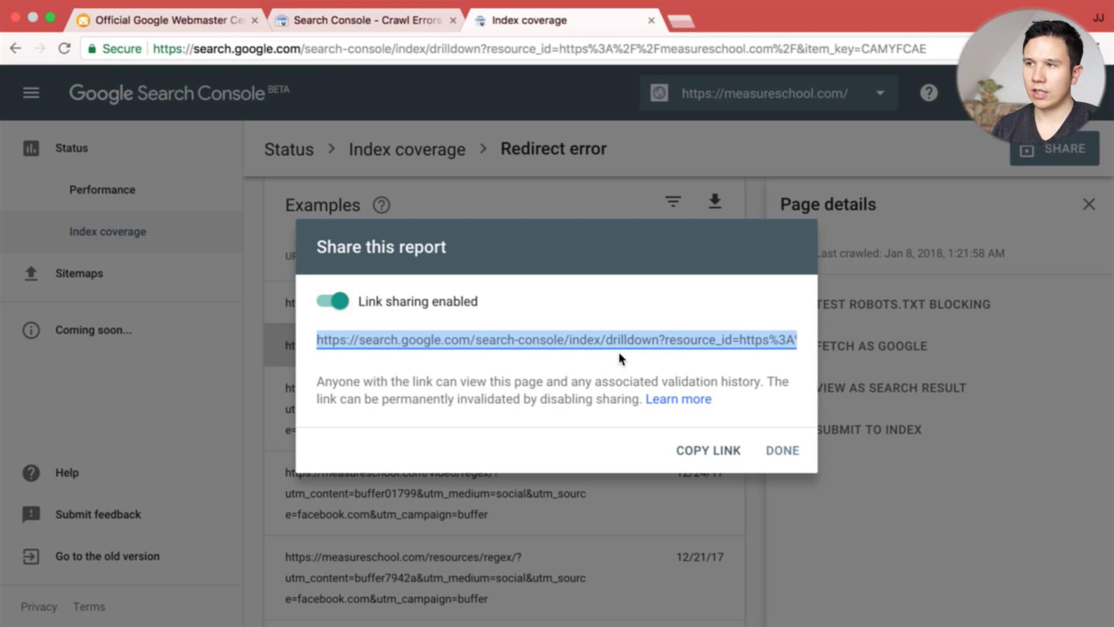
click(328, 304)
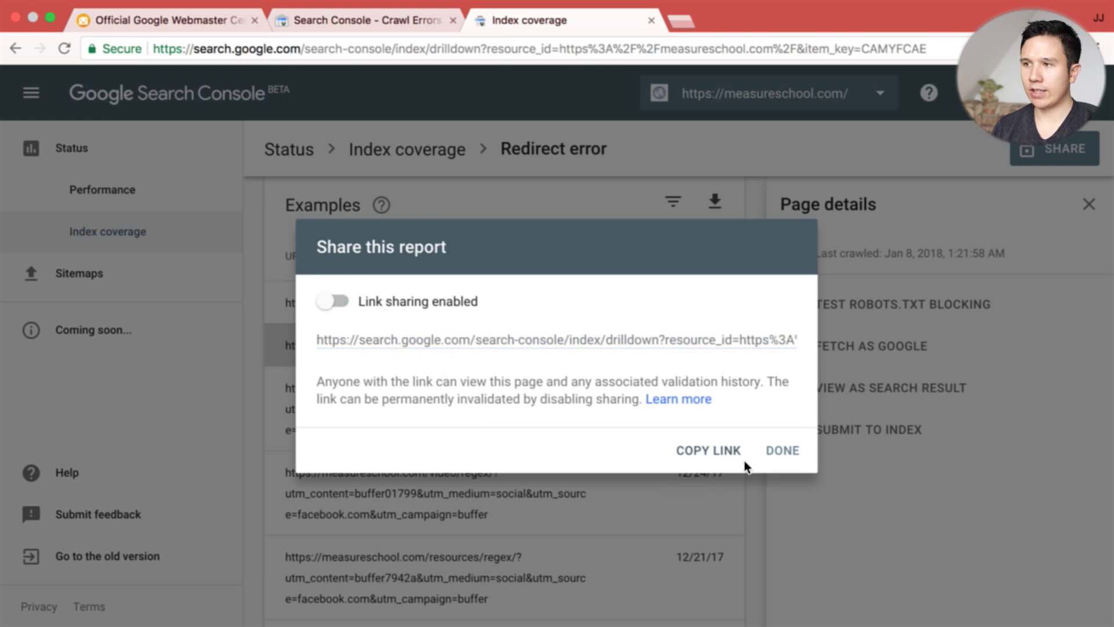
click(797, 442)
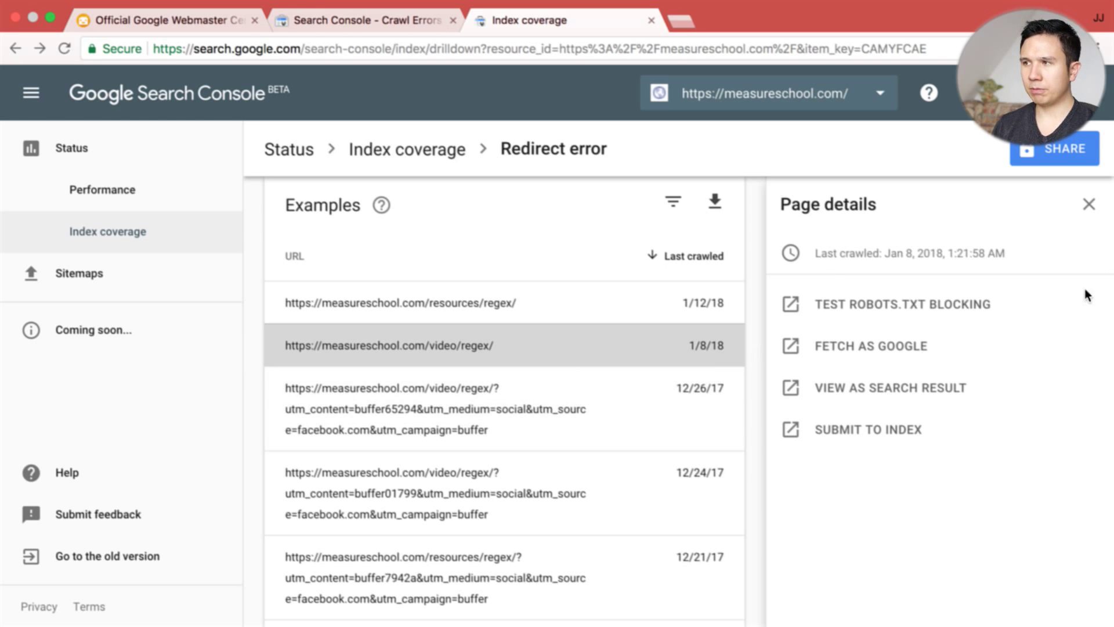
Step: Close the page details panel, glance at the old Crawl Errors report, then open the missing-reports help page and highlight its first reason
click(1089, 204)
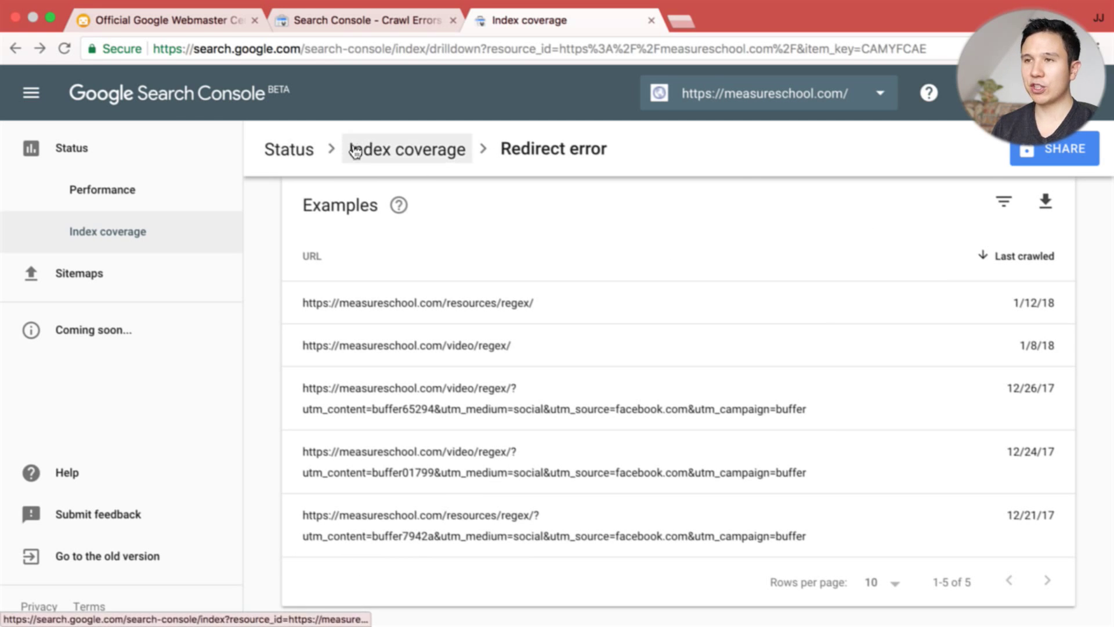
click(355, 19)
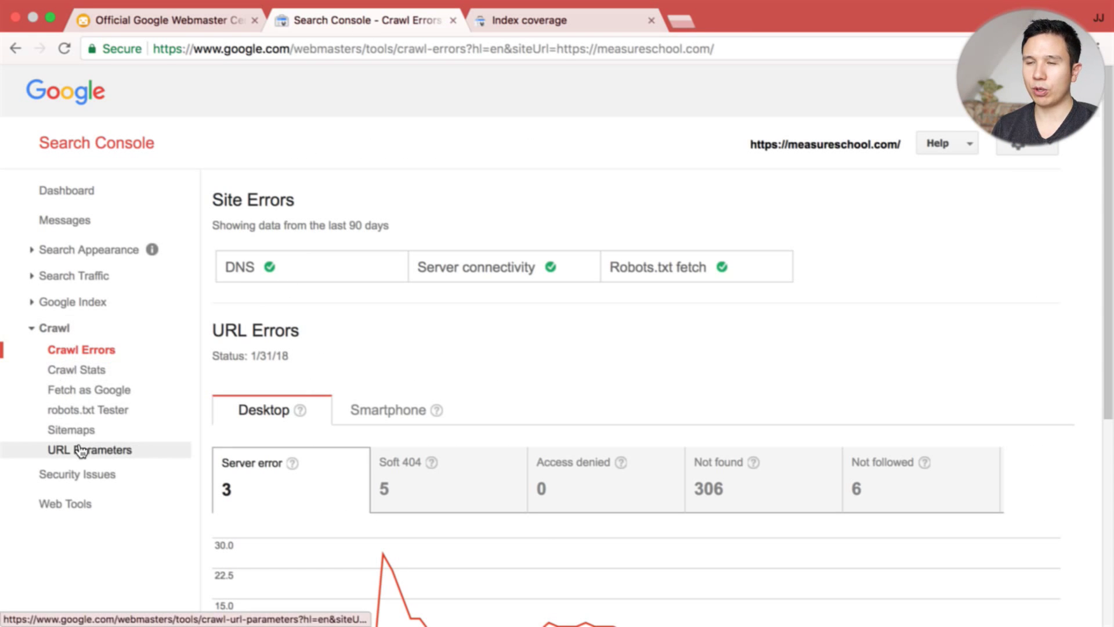
click(496, 17)
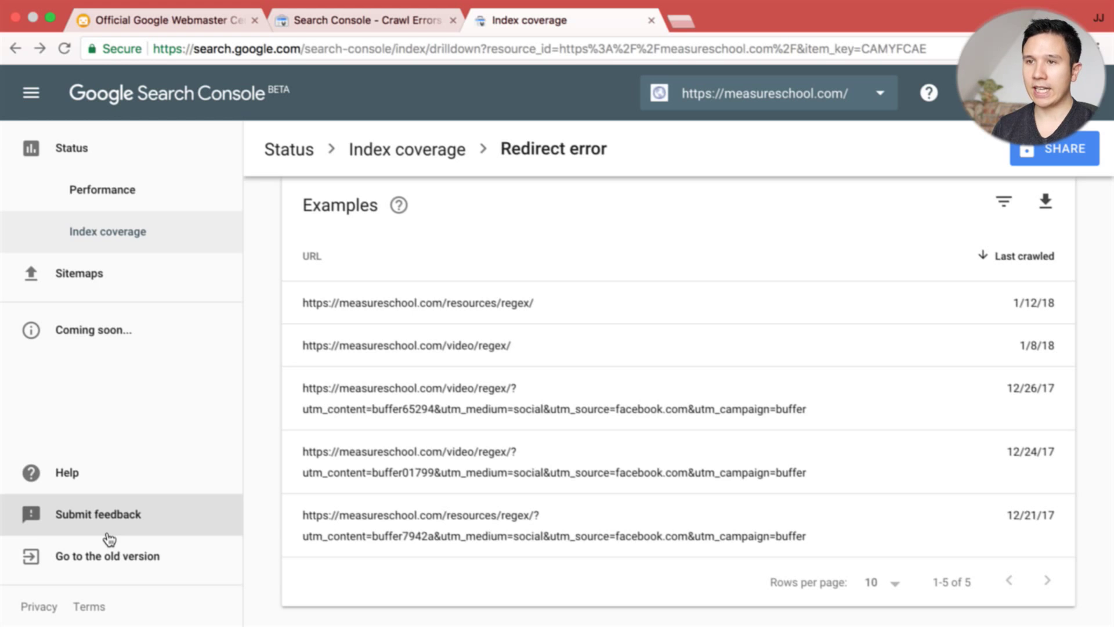
click(76, 339)
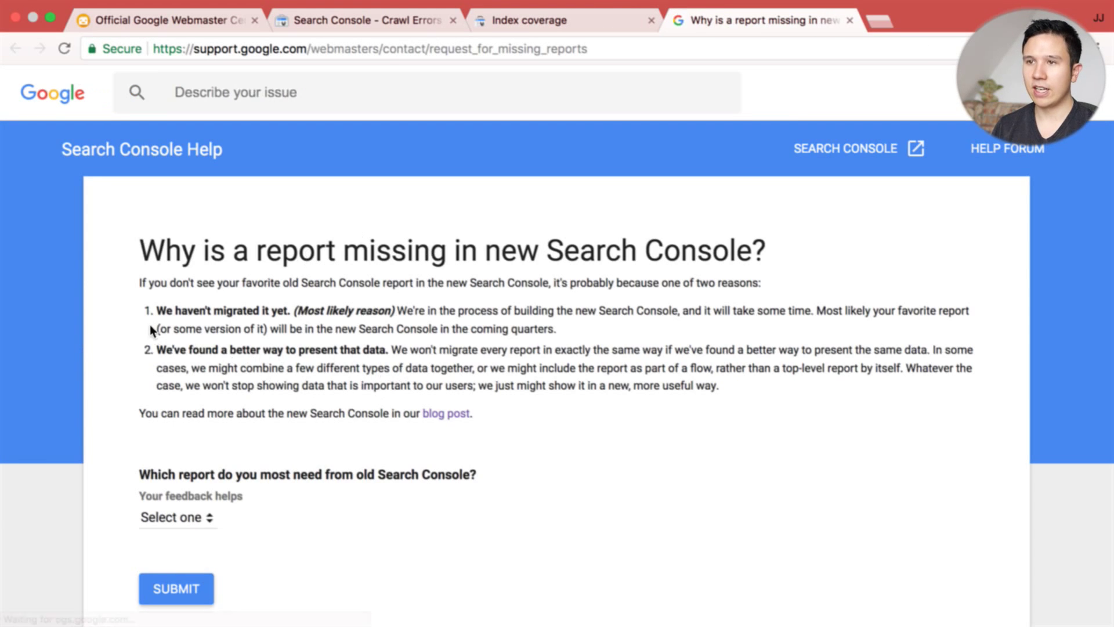
drag(156, 310, 307, 320)
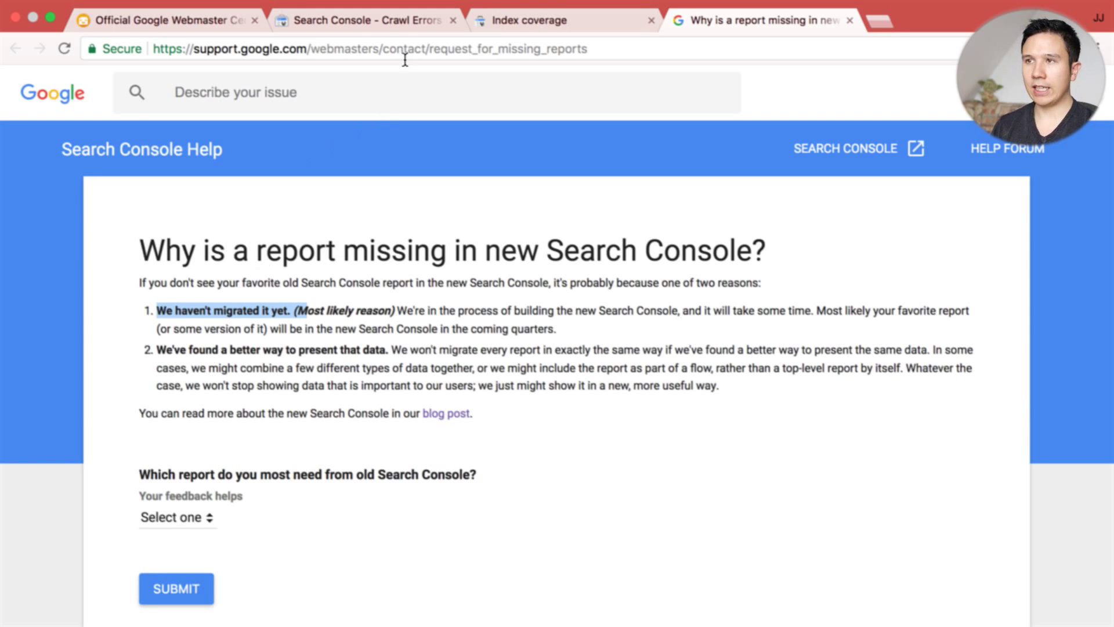
Step: Compare the old Crawl Errors report with the new Redirect error report showing 5 affected pages
click(404, 26)
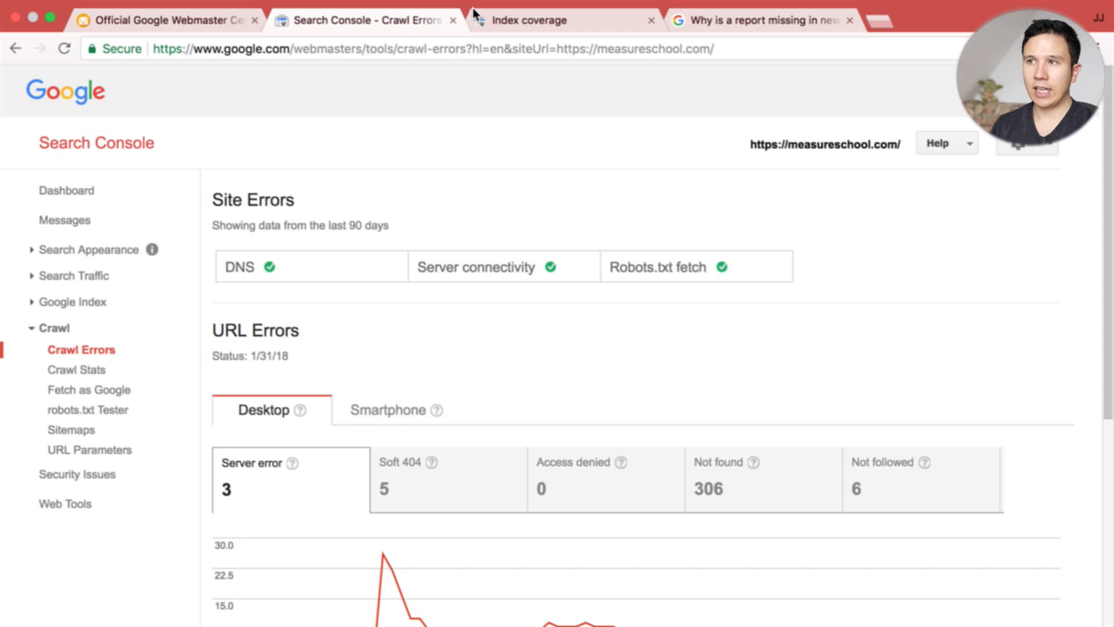
click(490, 10)
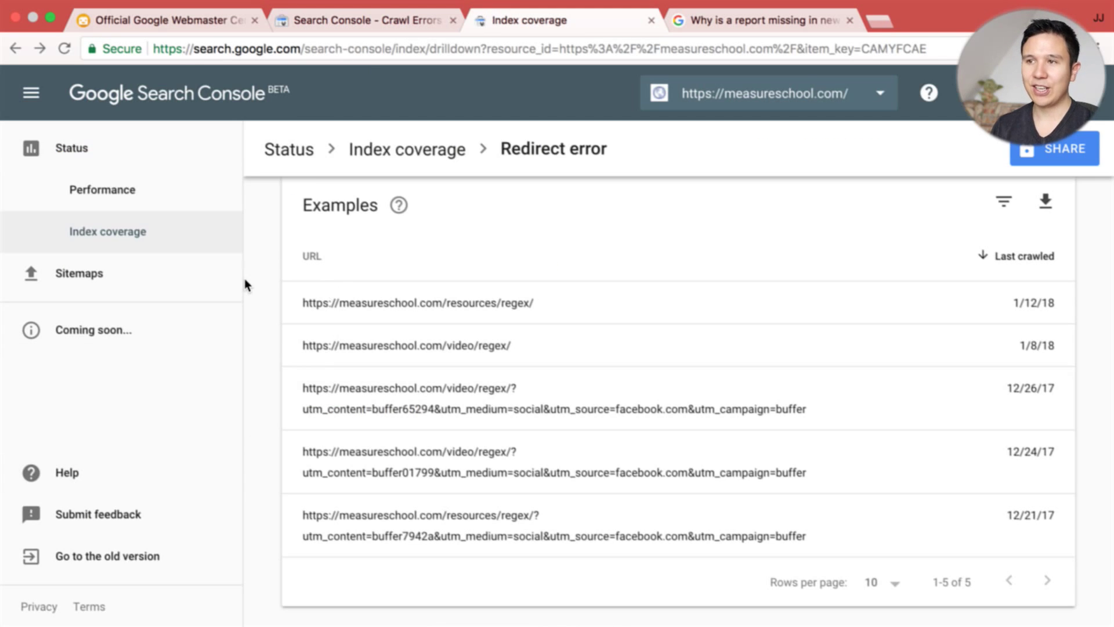
scroll(245, 281, up, 5)
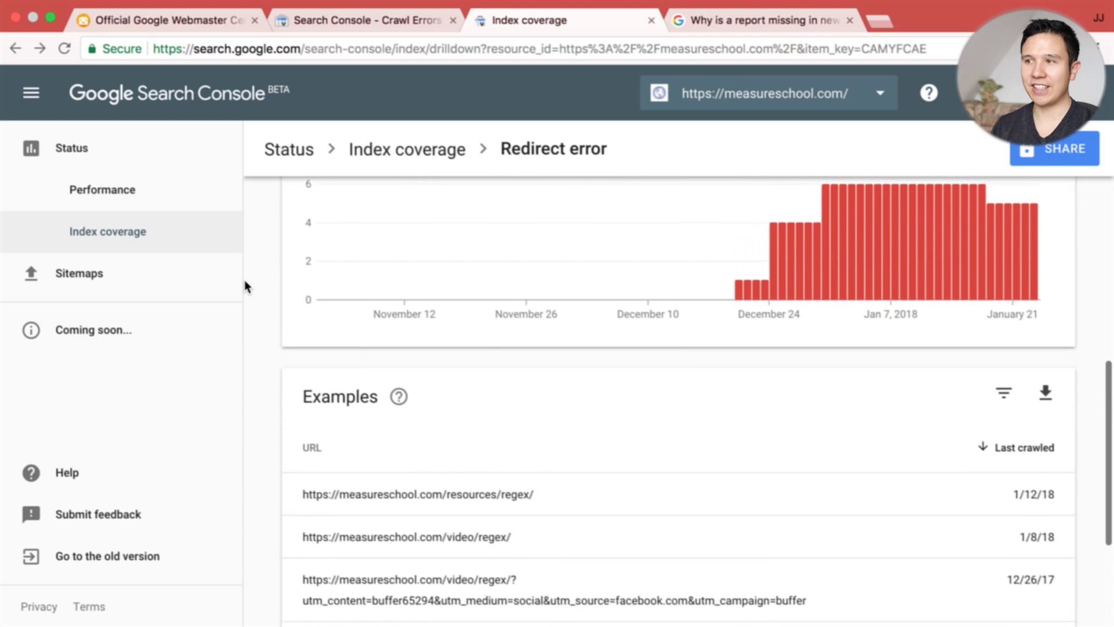
scroll(245, 280, up, 6)
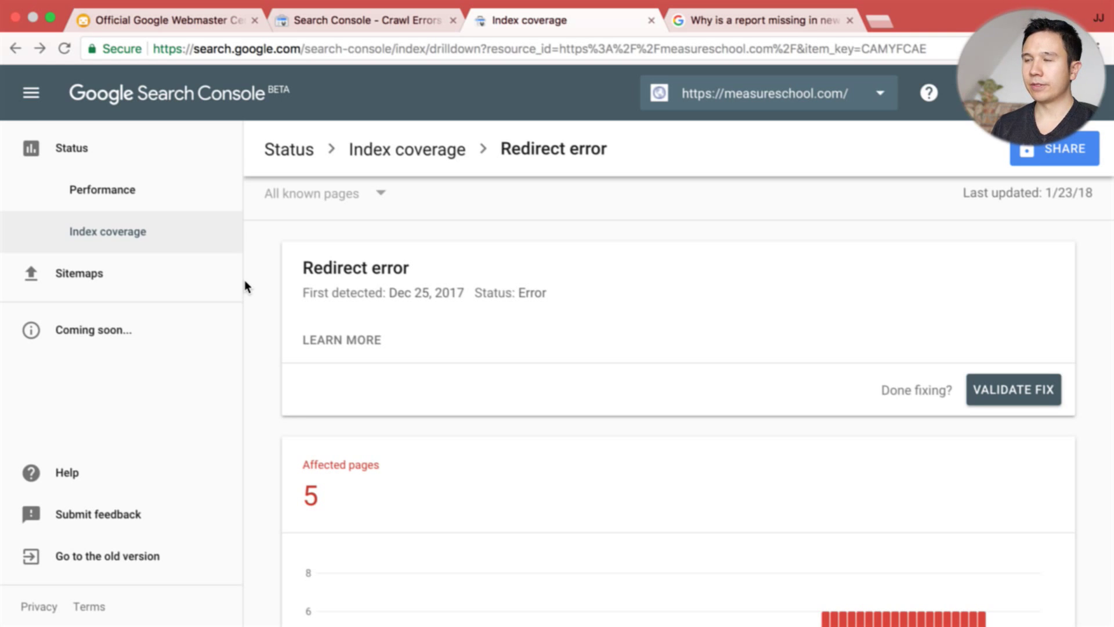
click(342, 23)
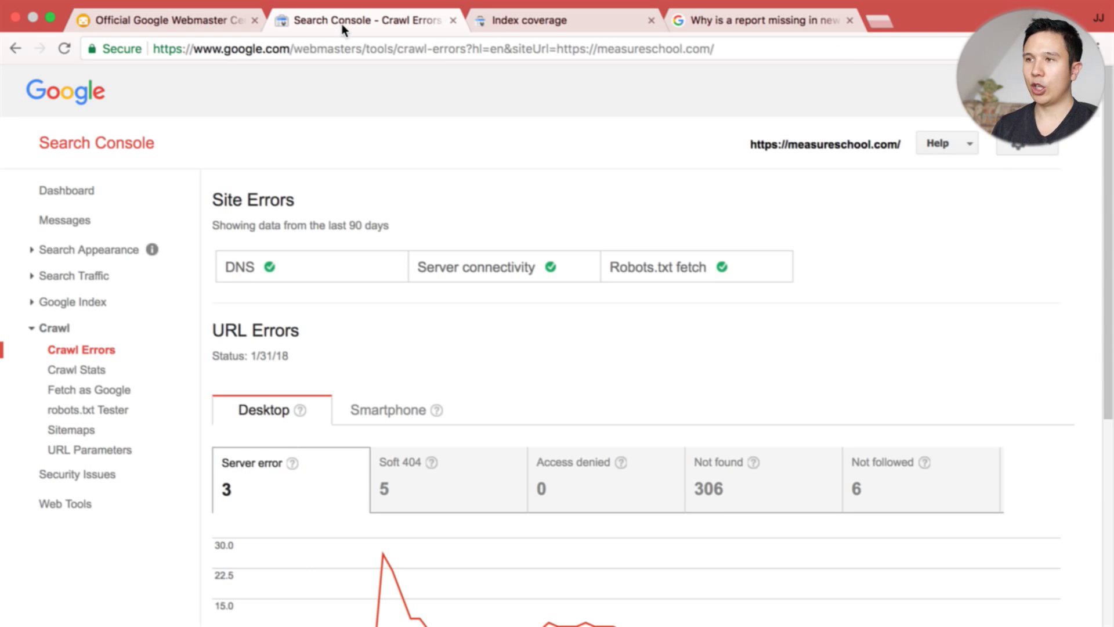
click(556, 9)
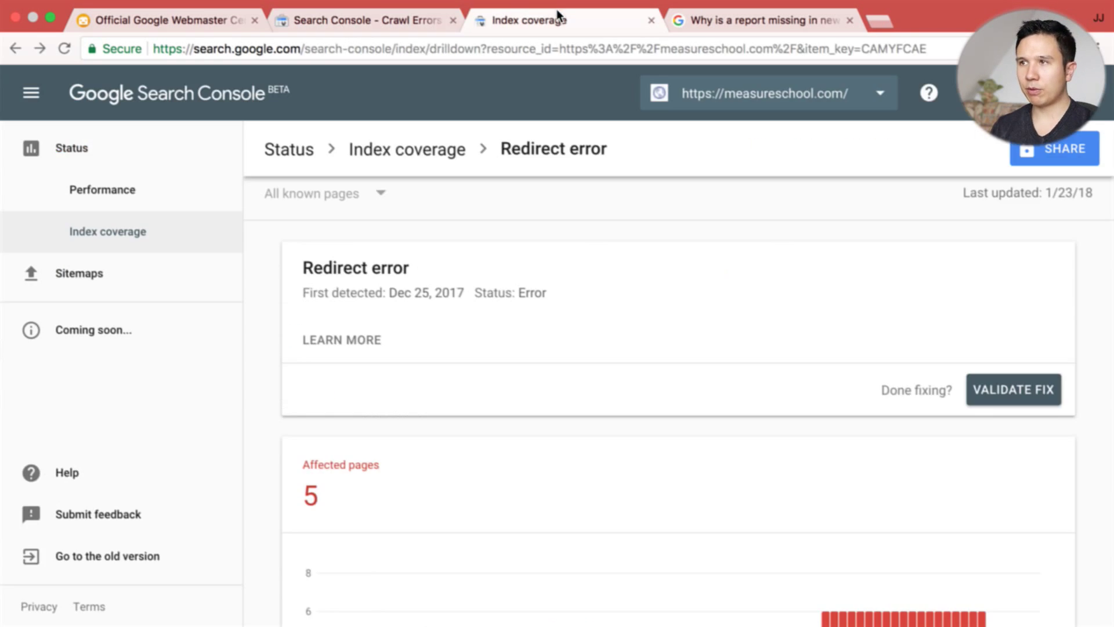
Step: From the 'Introducing the new Search Console' blog post, follow the AMP status help link to the AMP report
click(186, 23)
scroll(191, 293, up, 10)
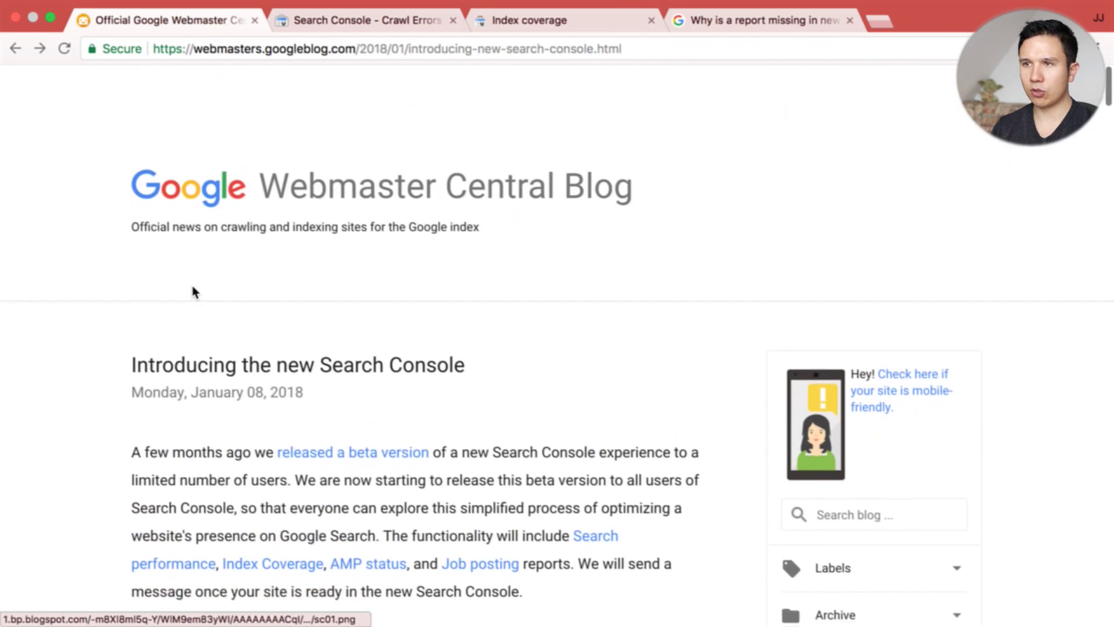
scroll(193, 285, down, 2)
scroll(193, 286, down, 1)
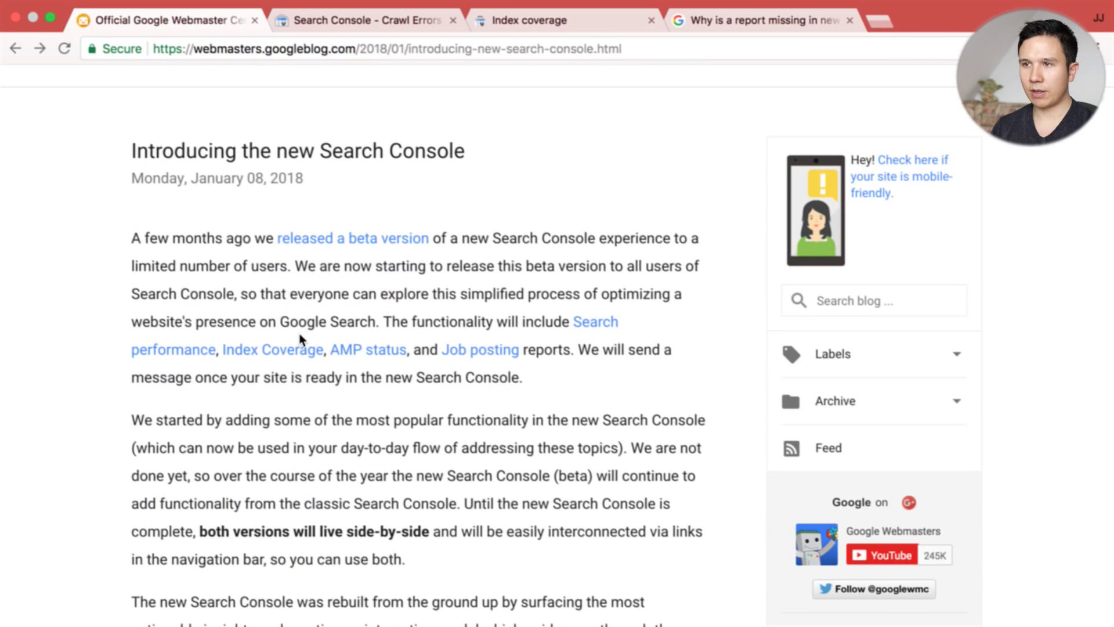
click(354, 351)
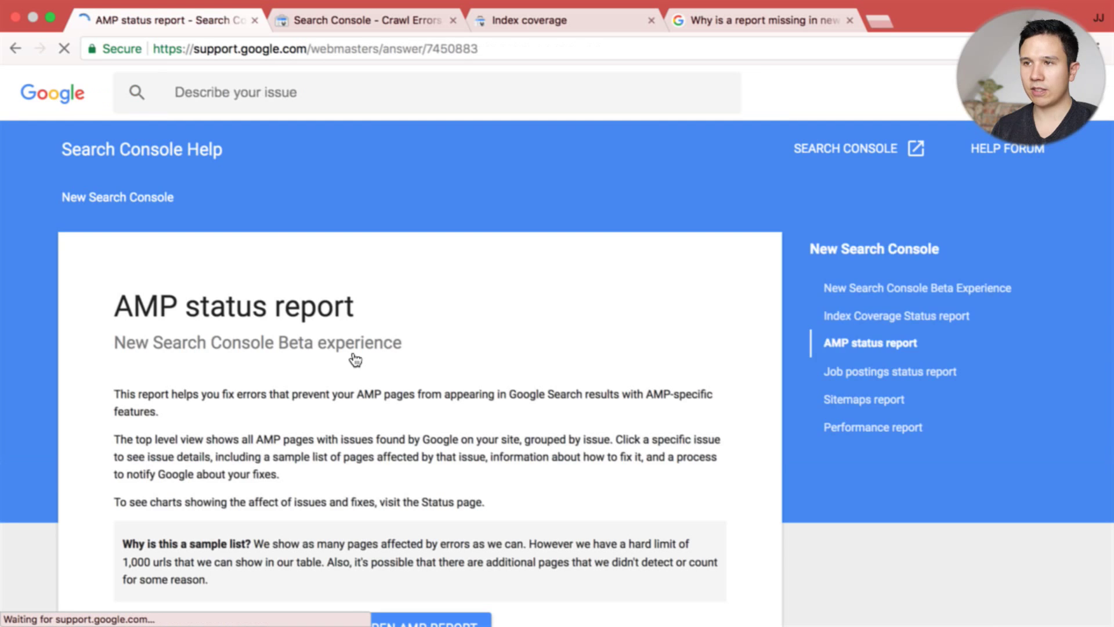
scroll(248, 378, down, 5)
click(381, 393)
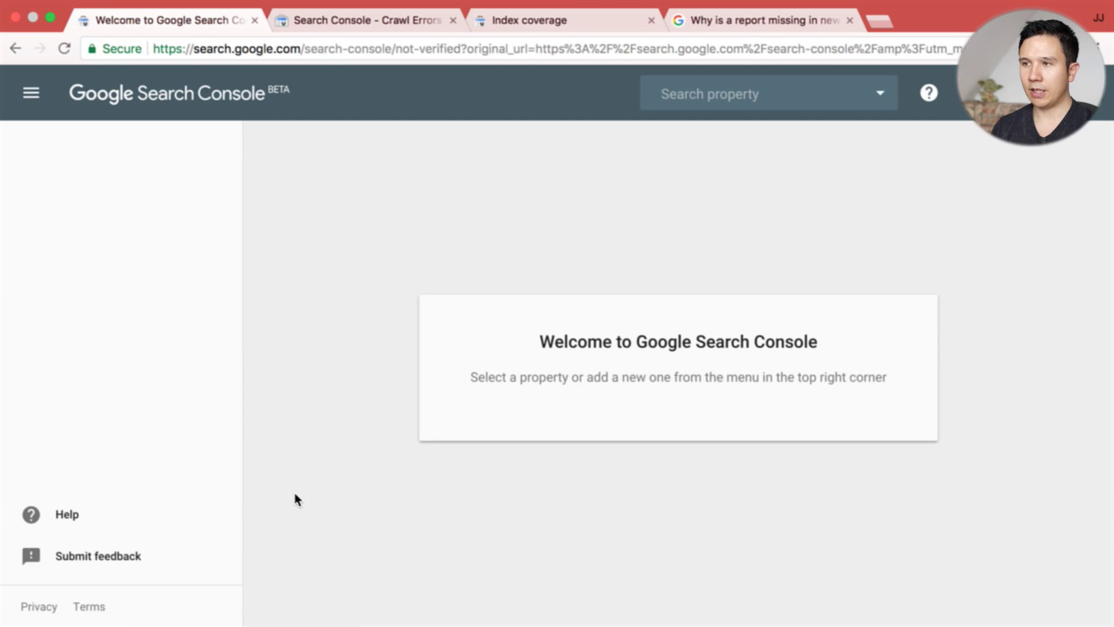
Step: View the AMP report for measureschool.com, which has no AMP pages, then return to the blog post
click(705, 92)
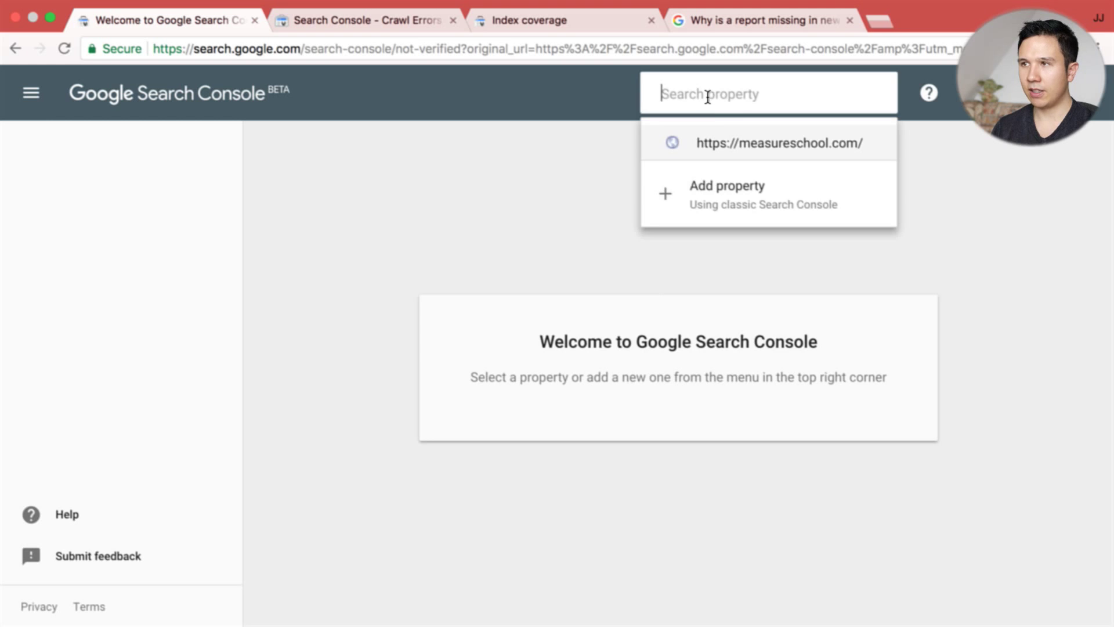
click(711, 145)
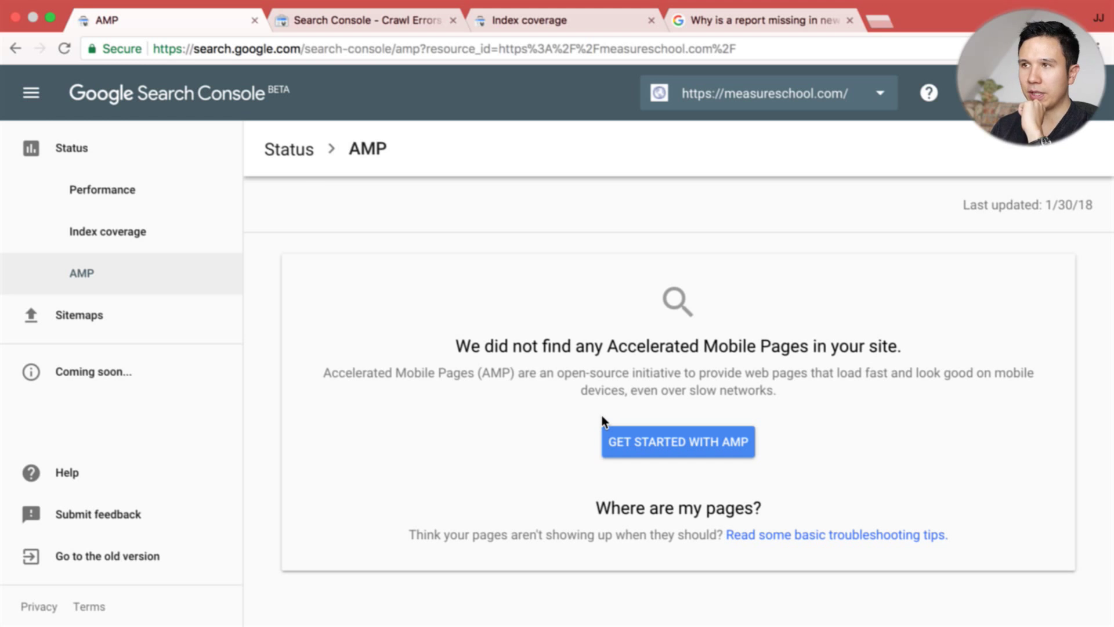
scroll(325, 195, left, 5)
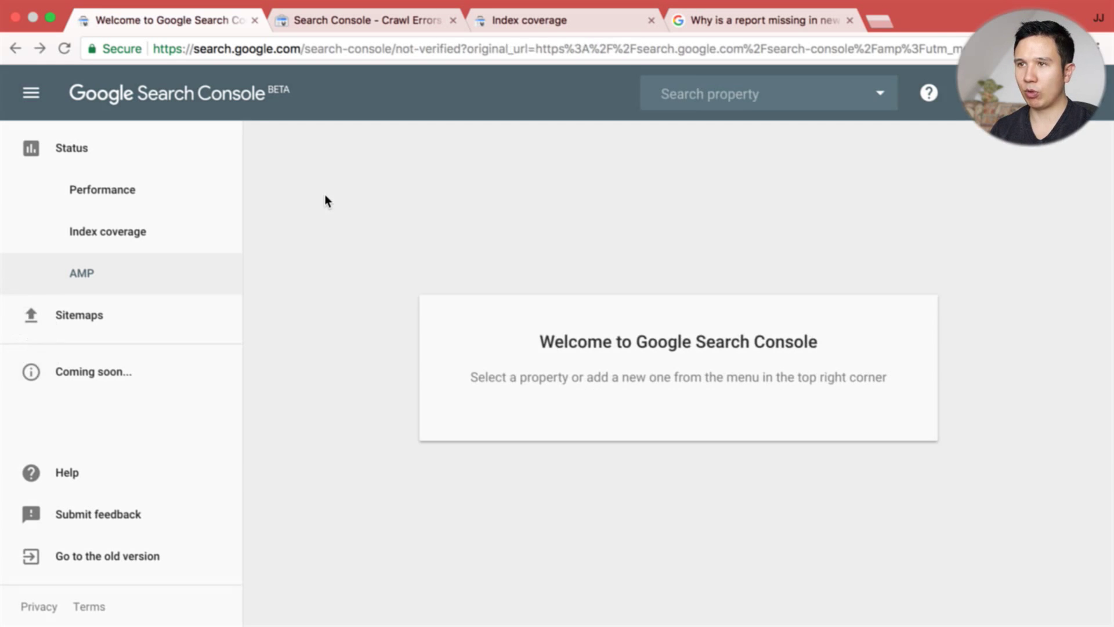
scroll(325, 195, left, 5)
scroll(325, 195, left, 5)
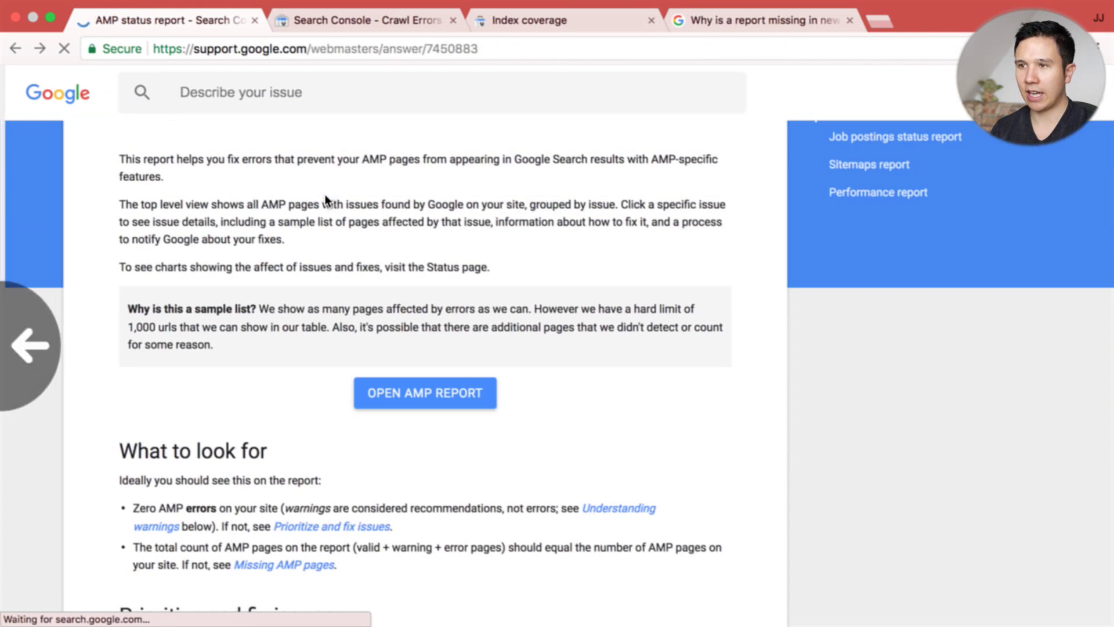
scroll(326, 201, down, 20)
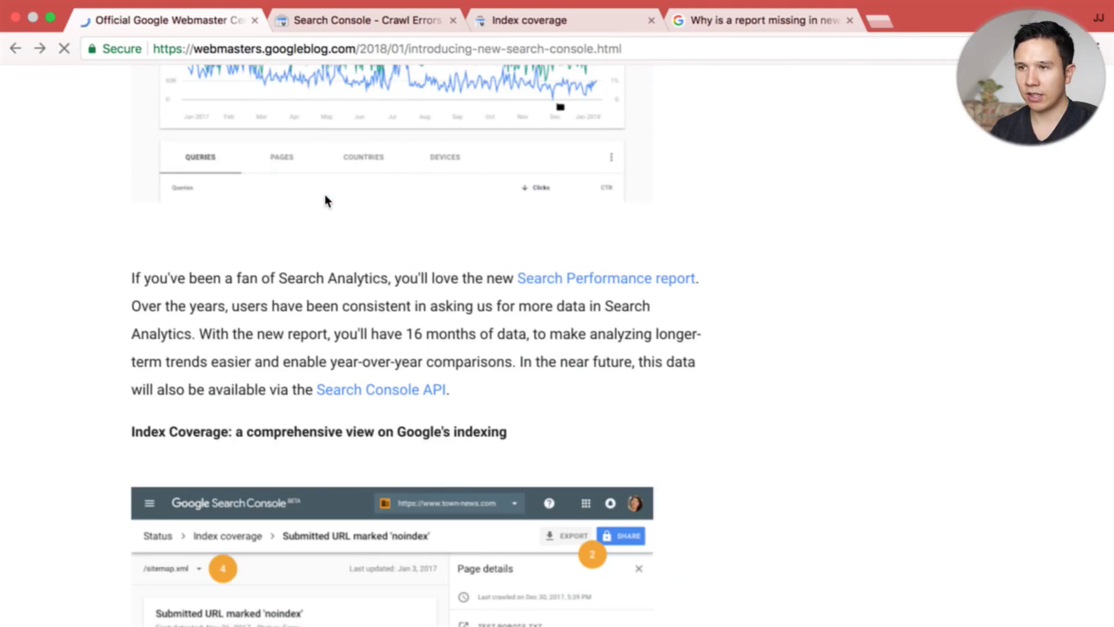
scroll(327, 200, down, 20)
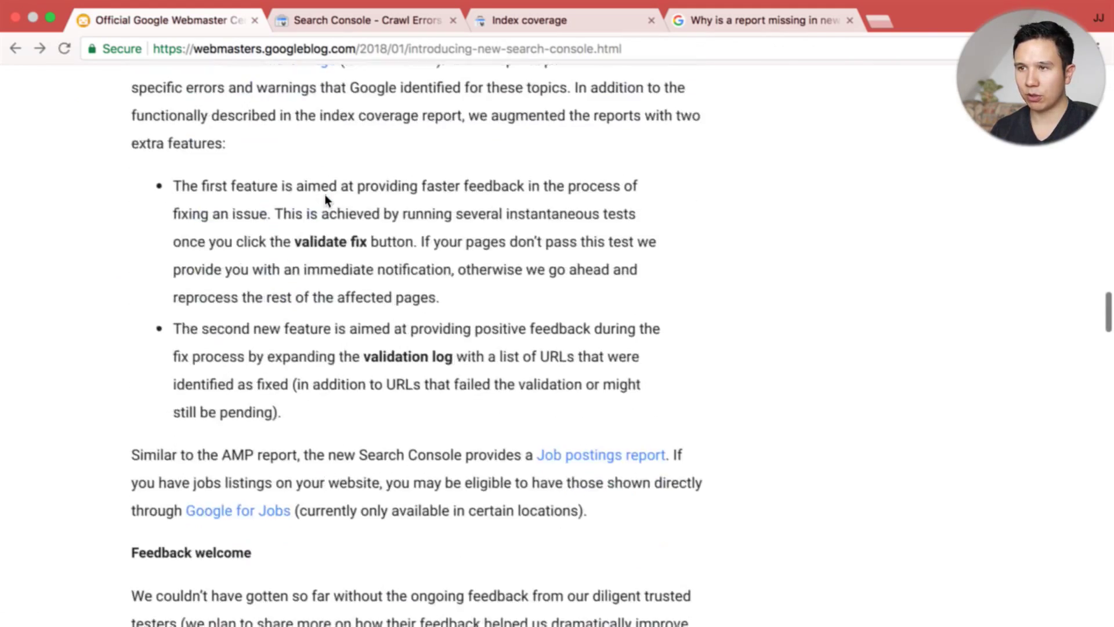
scroll(326, 197, up, 20)
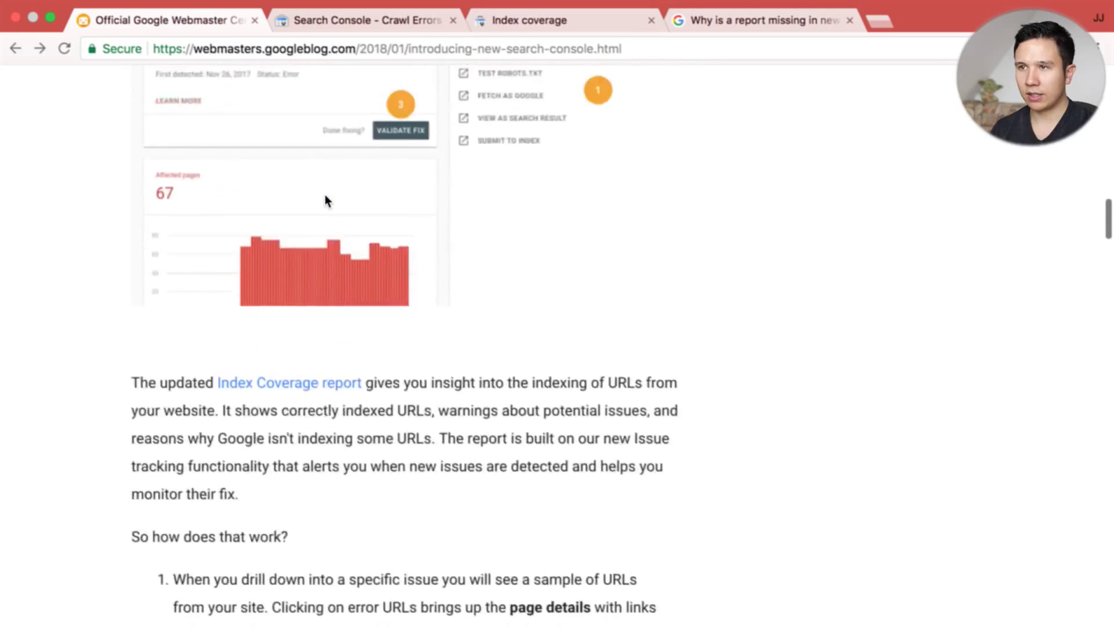
scroll(326, 199, up, 10)
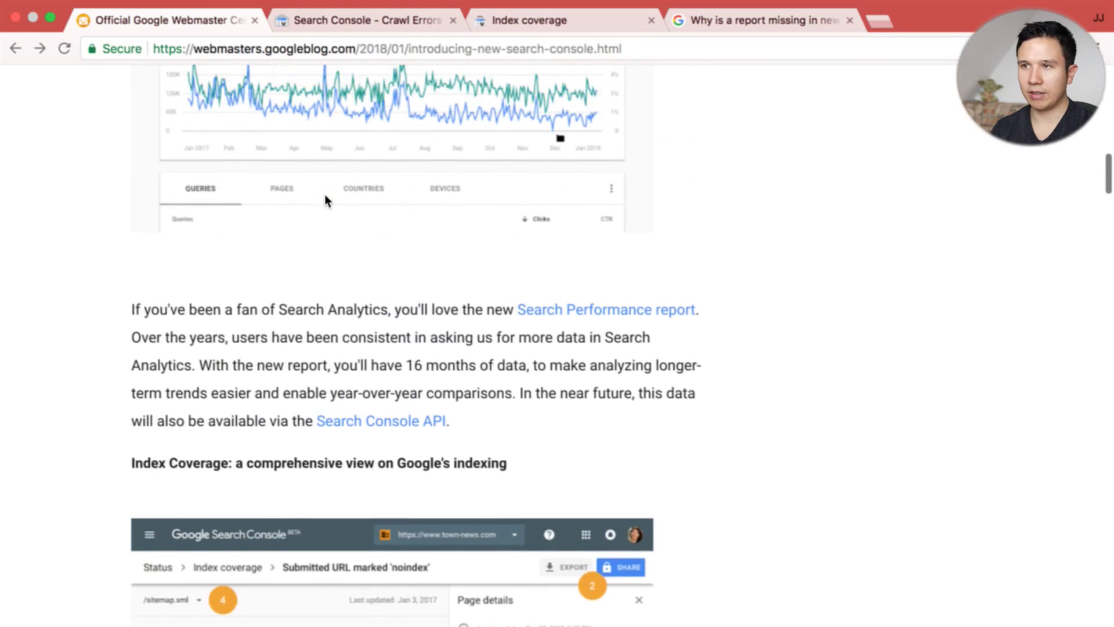
scroll(328, 374, up, 15)
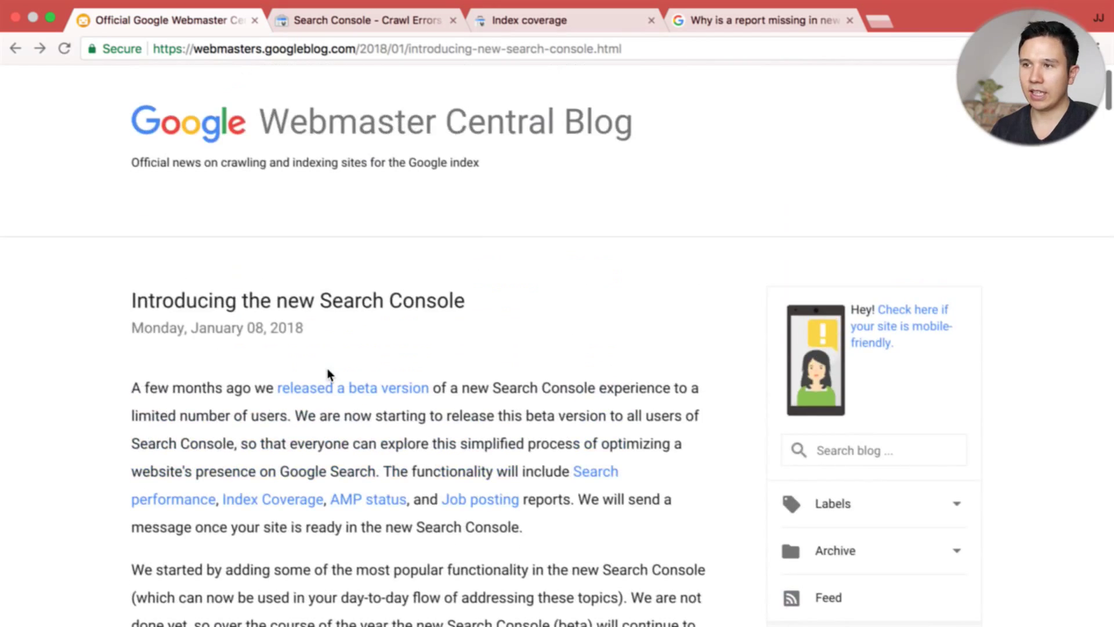
Step: Check the Job Postings report for measureschool.com, which has no data, then view its Sitemaps page
click(481, 502)
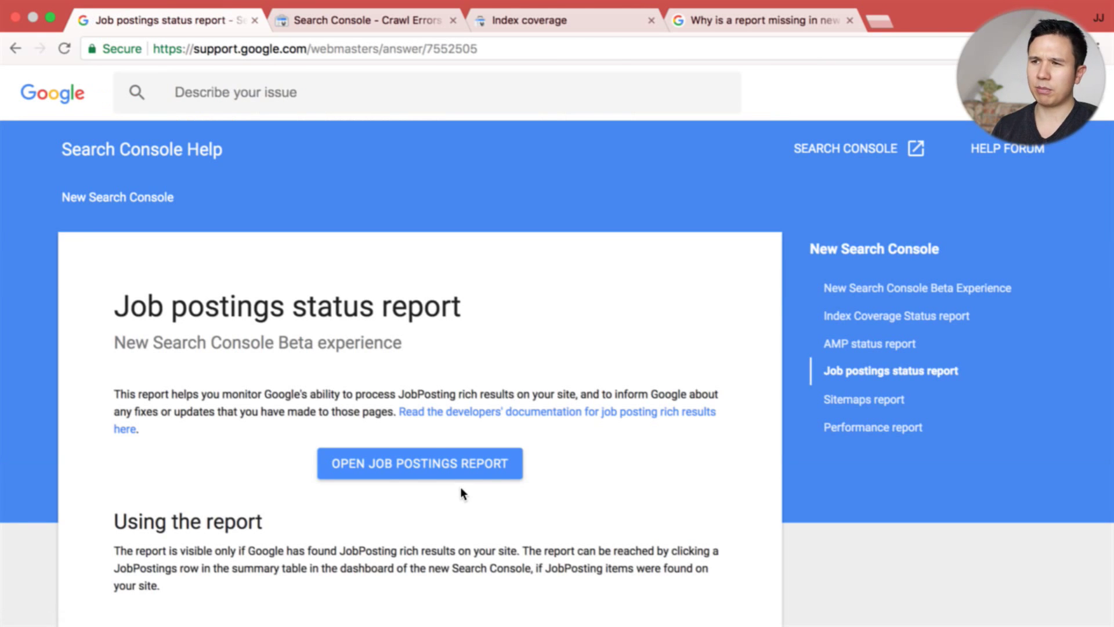
click(462, 481)
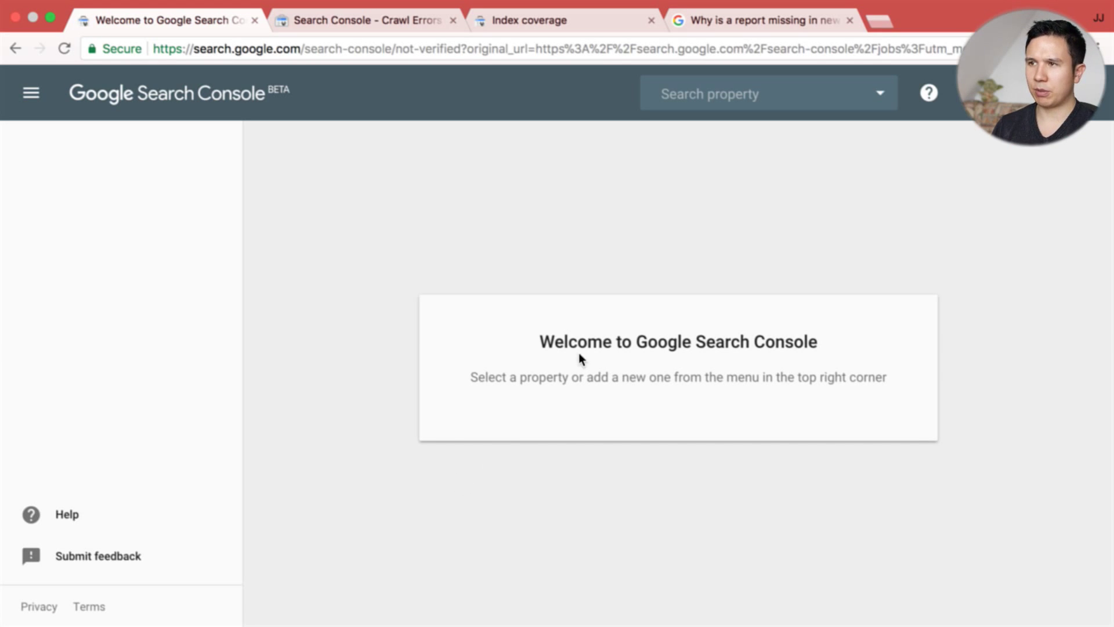
click(768, 93)
click(734, 141)
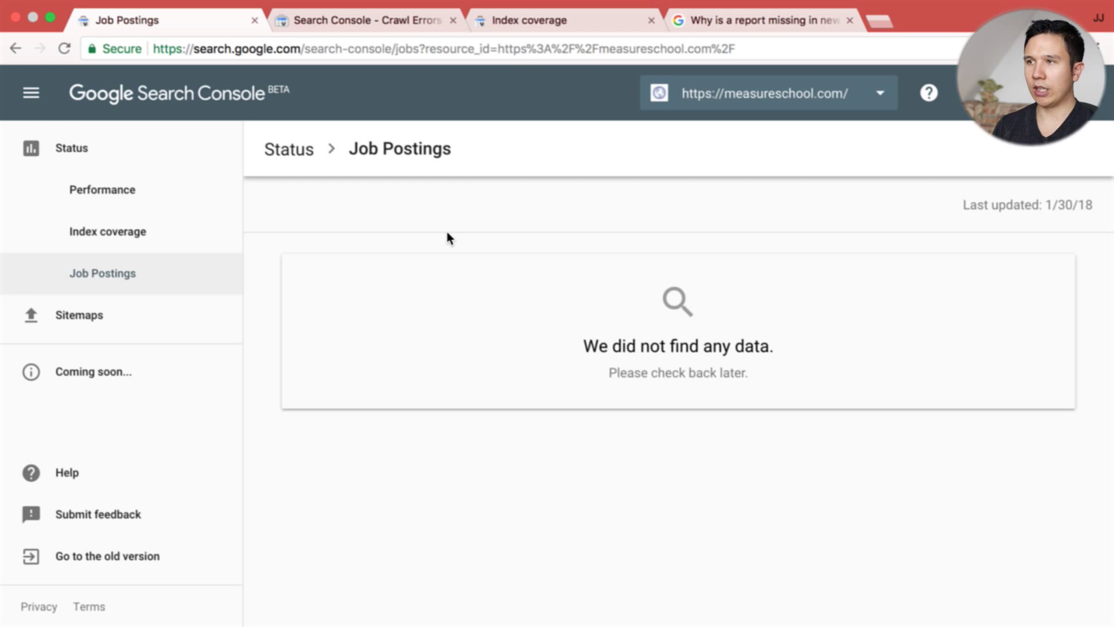
click(87, 316)
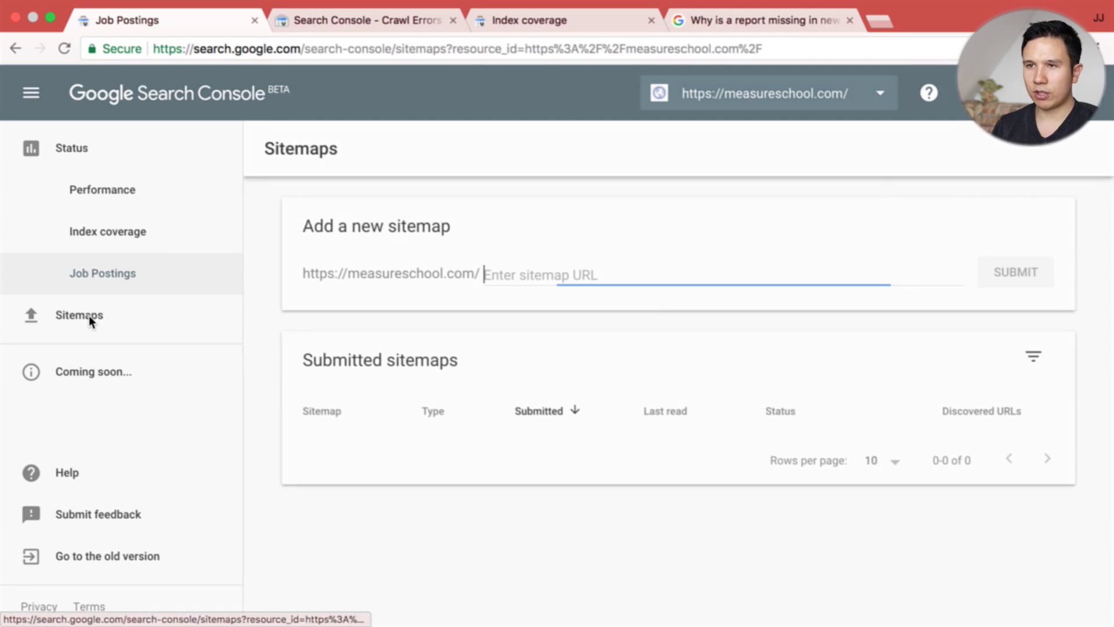